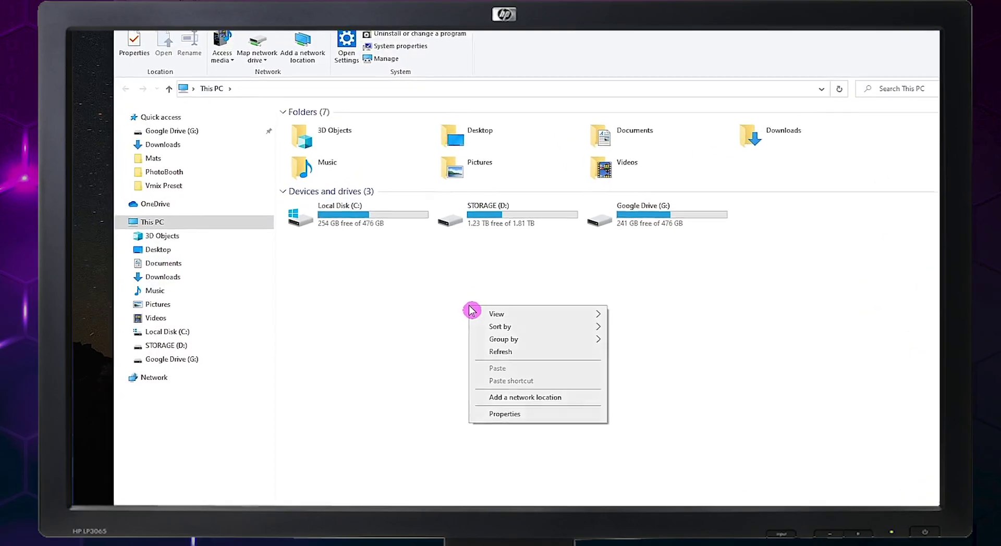
Rename the computer to MYPC in System Properties, keeping the workgroup as WORKGROUP
{"action": "left_click", "coordinate": [539, 417]}
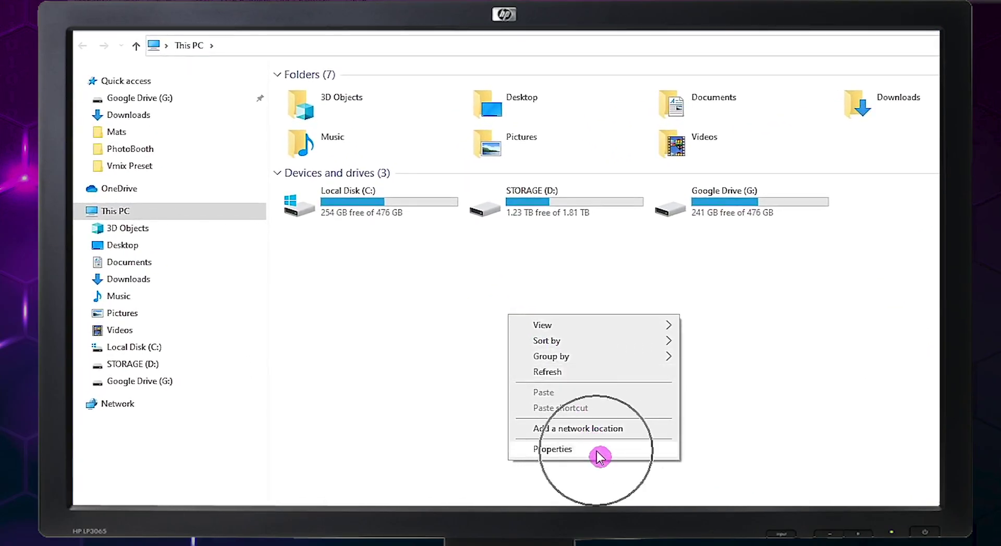
{"action": "left_click", "coordinate": [599, 456]}
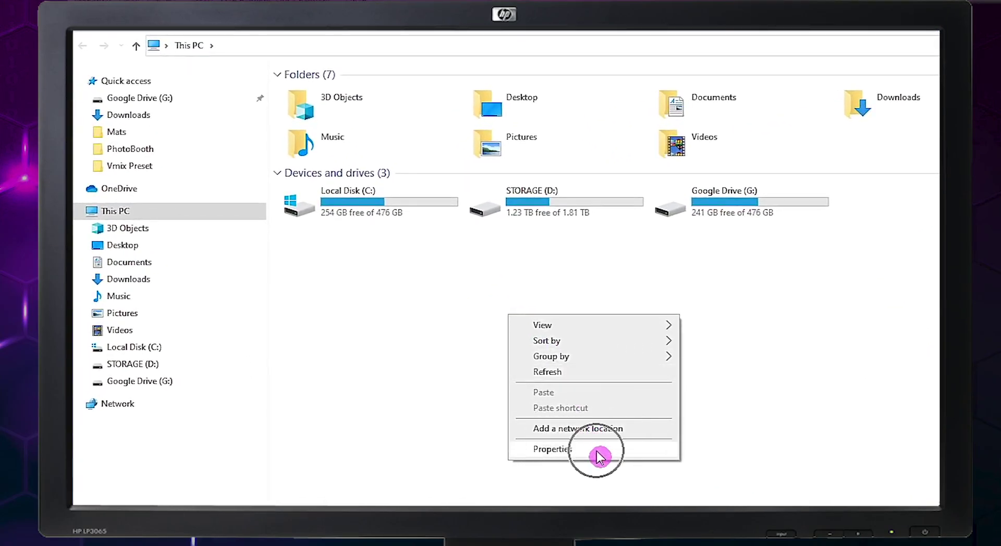
{"action": "left_click", "coordinate": [773, 316]}
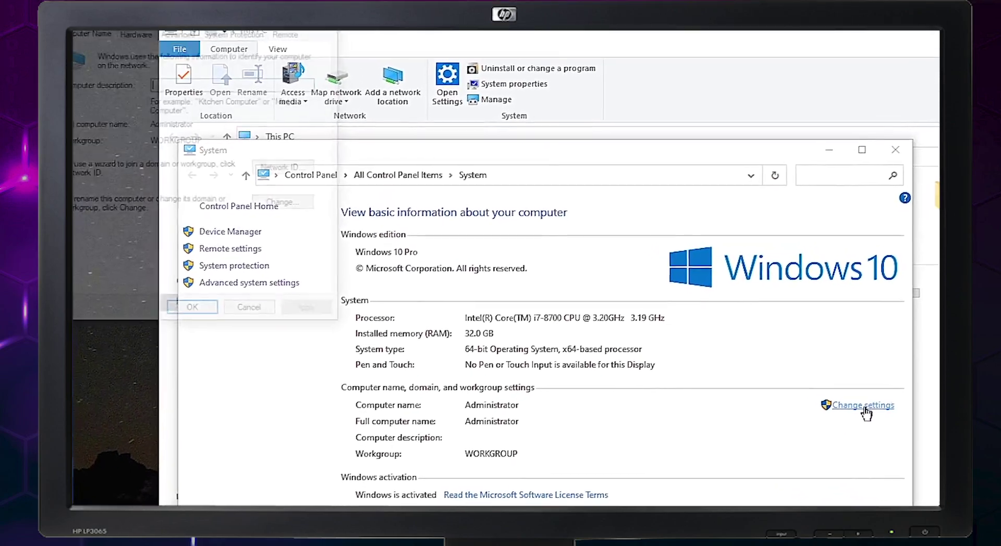
{"action": "left_click", "coordinate": [338, 261]}
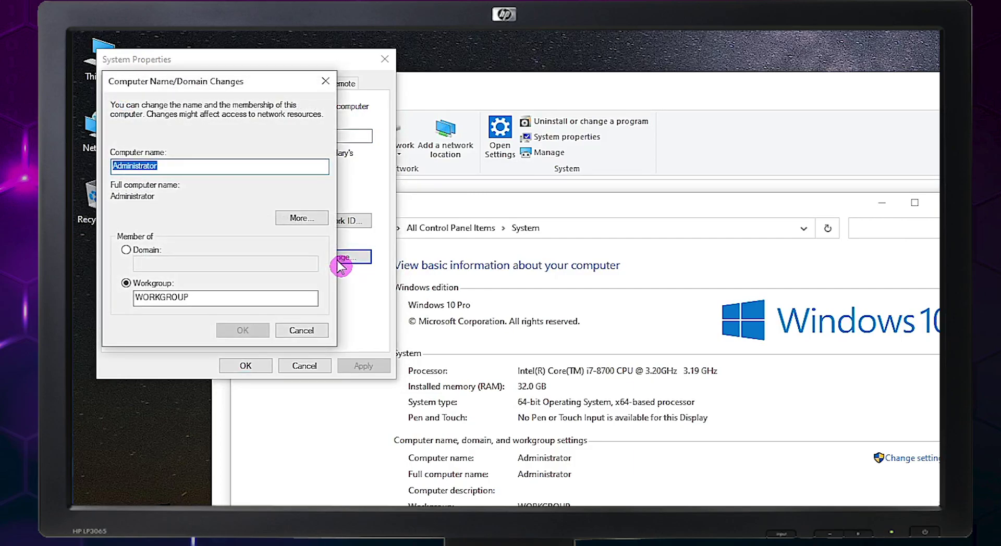
{"action": "left_click", "coordinate": [222, 182]}
{"action": "key", "text": "BackSpace"}
{"action": "type", "text": "MYPC"}
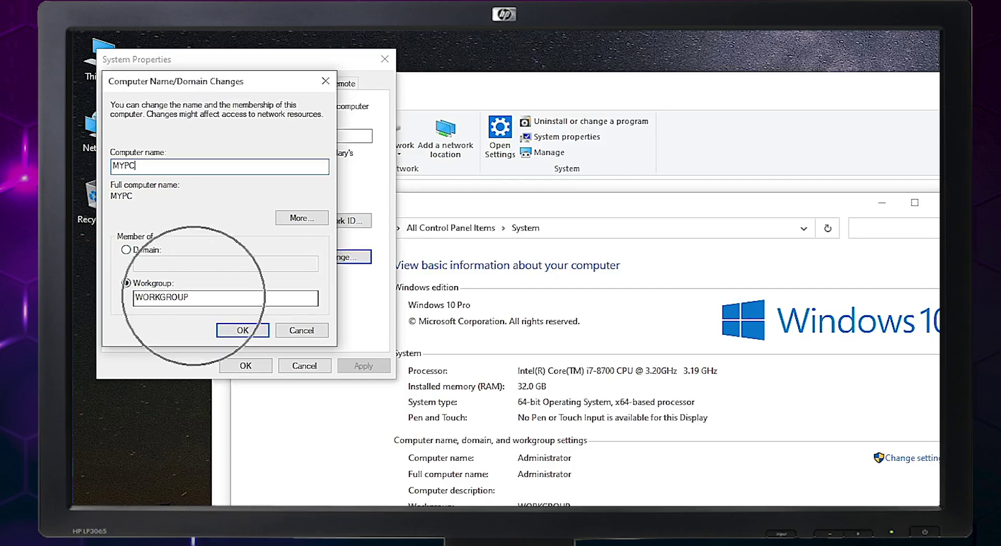
{"action": "key", "text": "Tab"}
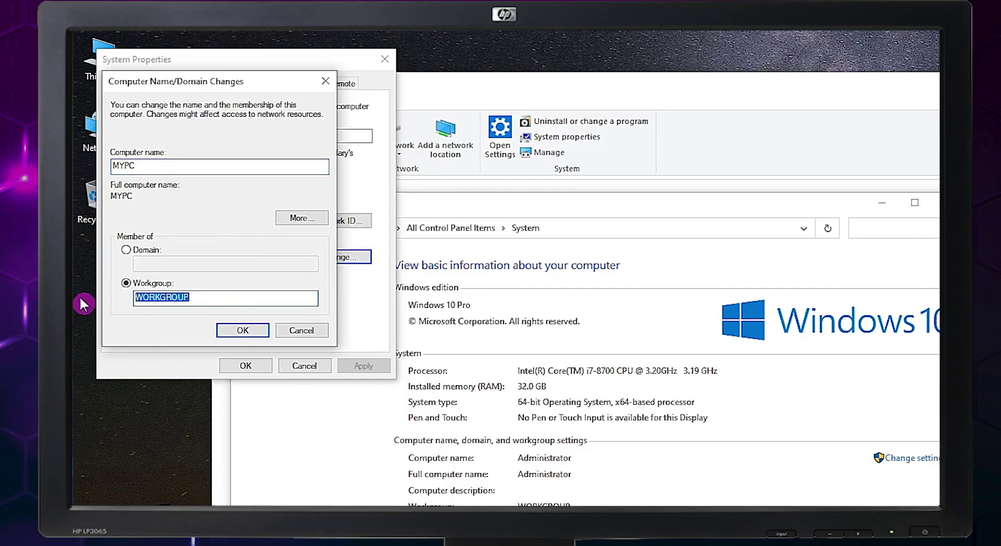
{"action": "left_click", "coordinate": [190, 297]}
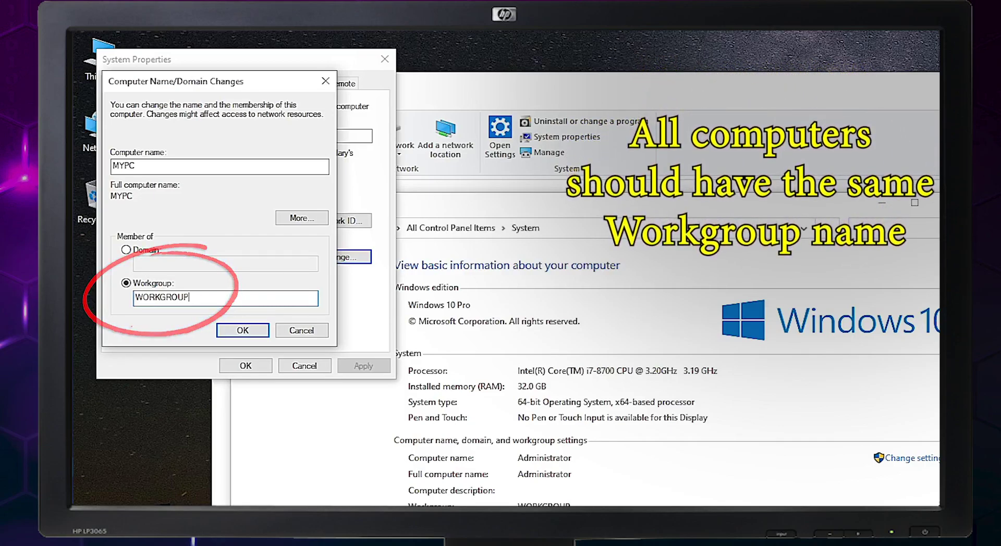
{"action": "left_click", "coordinate": [243, 331]}
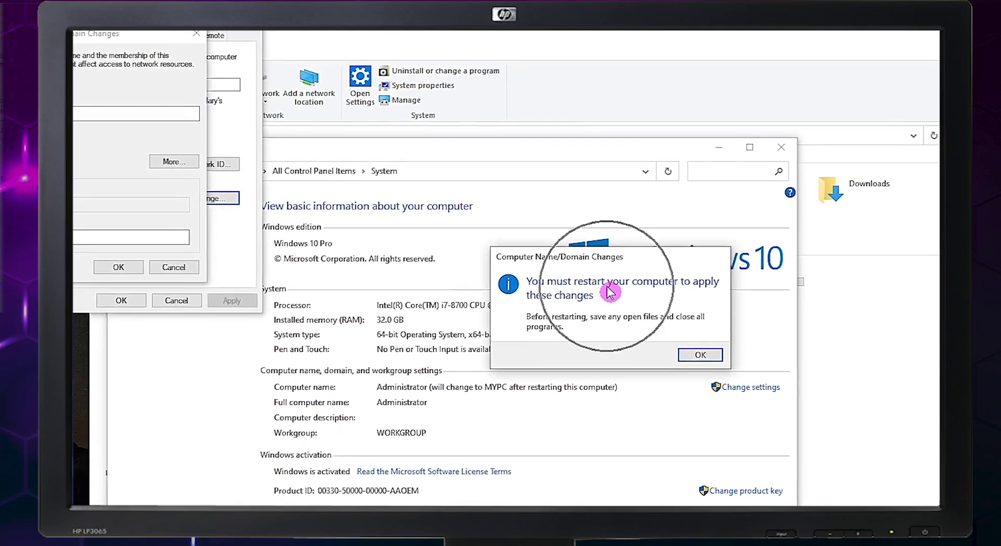
Dismiss the restart notice, choose Restart Later, and close the System and This PC windows
{"action": "left_click", "coordinate": [639, 319]}
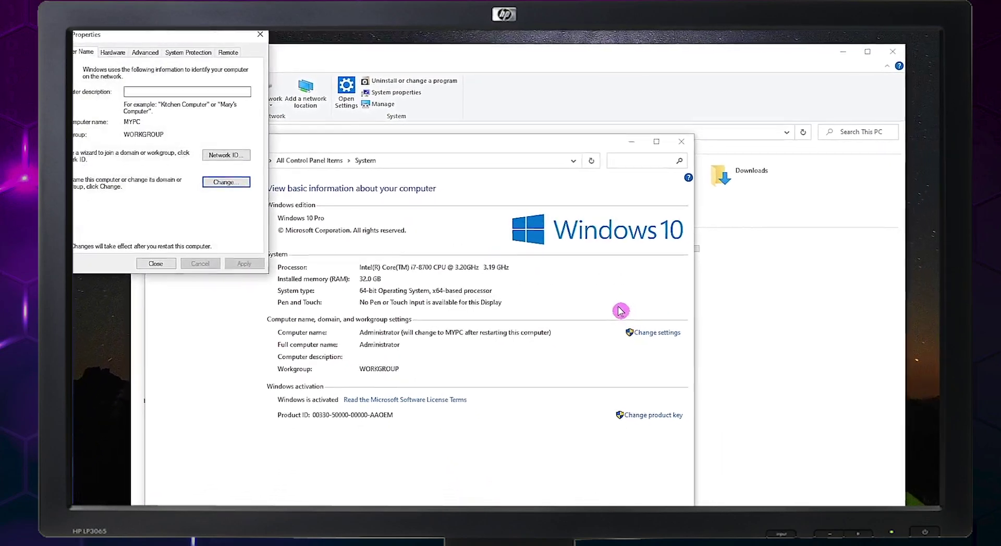
{"action": "left_click", "coordinate": [180, 239]}
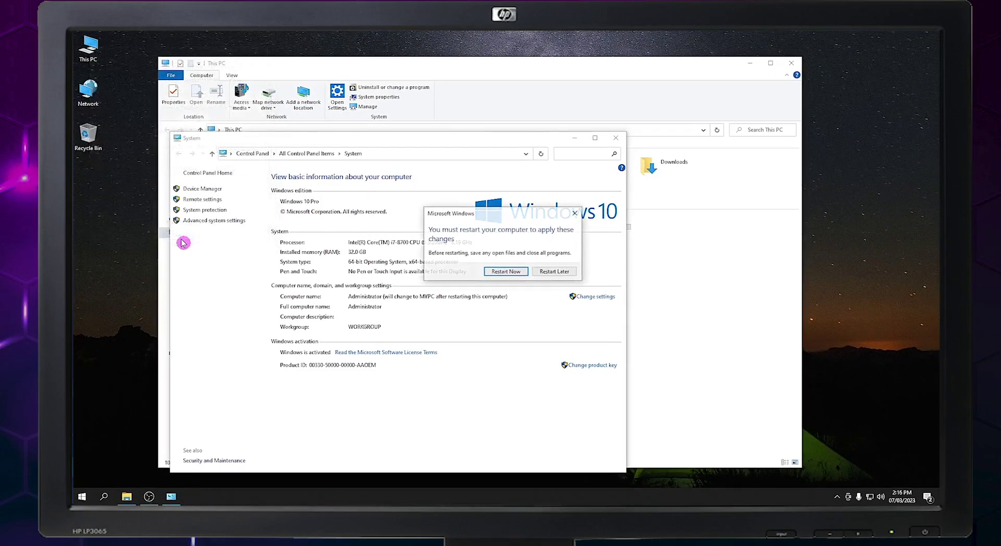
{"action": "left_click", "coordinate": [554, 272]}
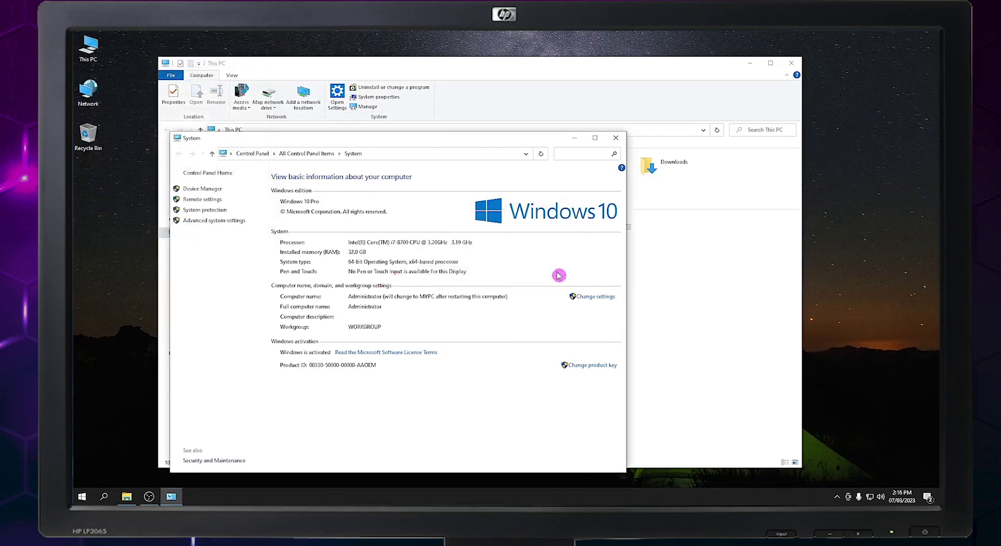
{"action": "left_click", "coordinate": [615, 138]}
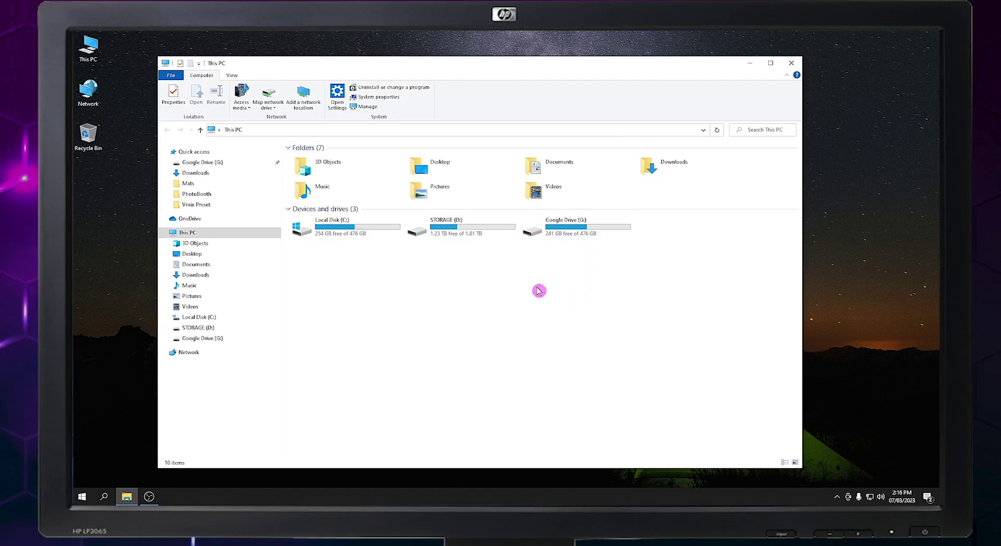
{"action": "left_click", "coordinate": [791, 63]}
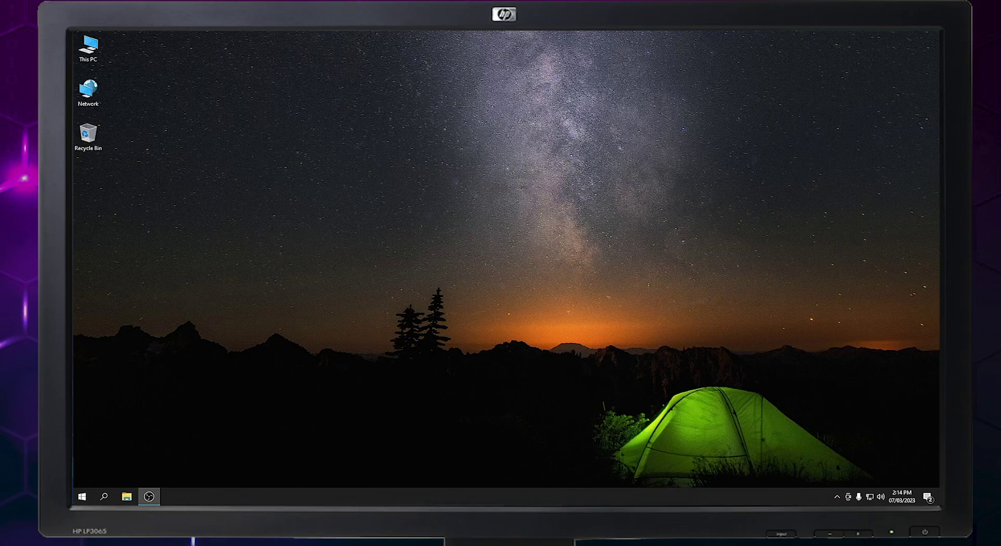
Enable network discovery, file sharing for Private and Guest, and Public folder sharing, then save
{"action": "right_click", "coordinate": [94, 98]}
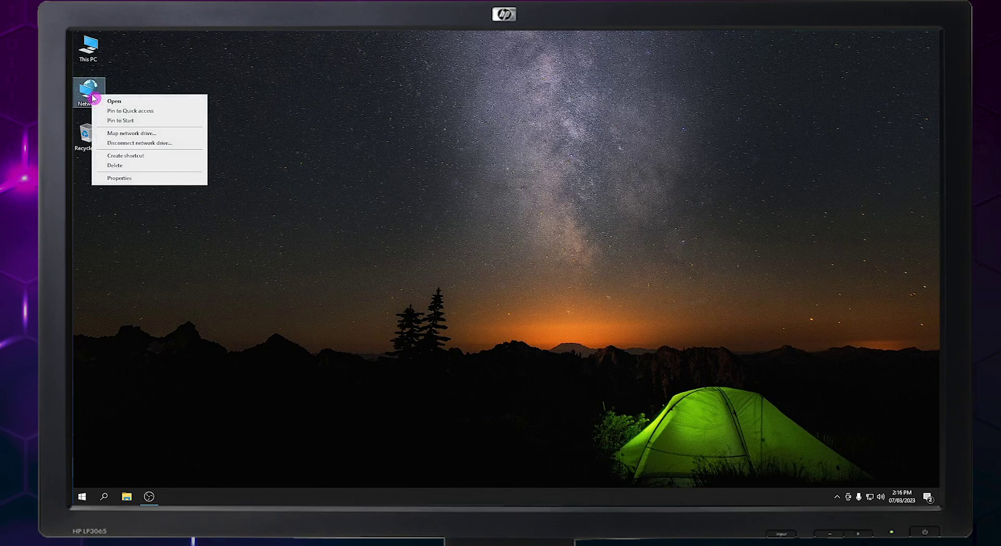
{"action": "left_click", "coordinate": [148, 180]}
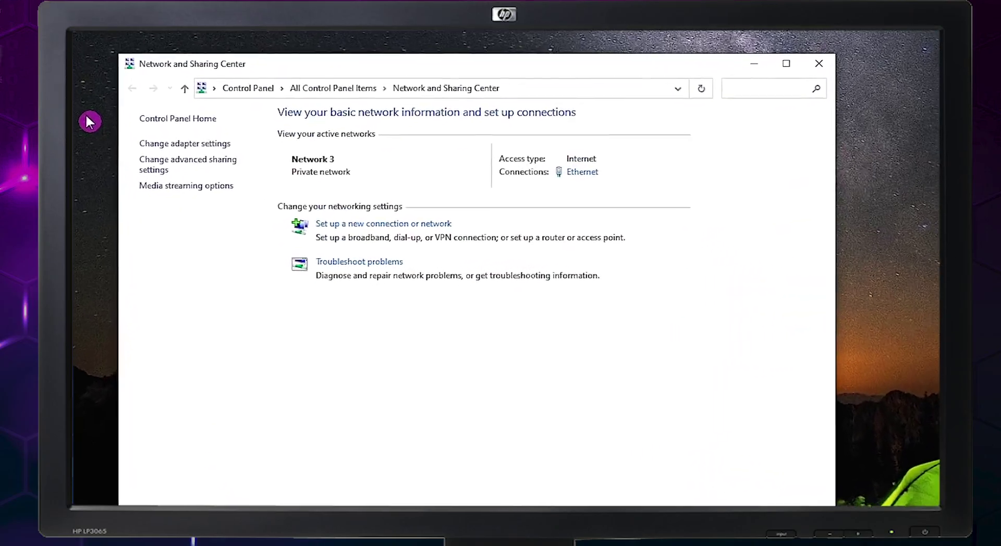
{"action": "left_click", "coordinate": [206, 161]}
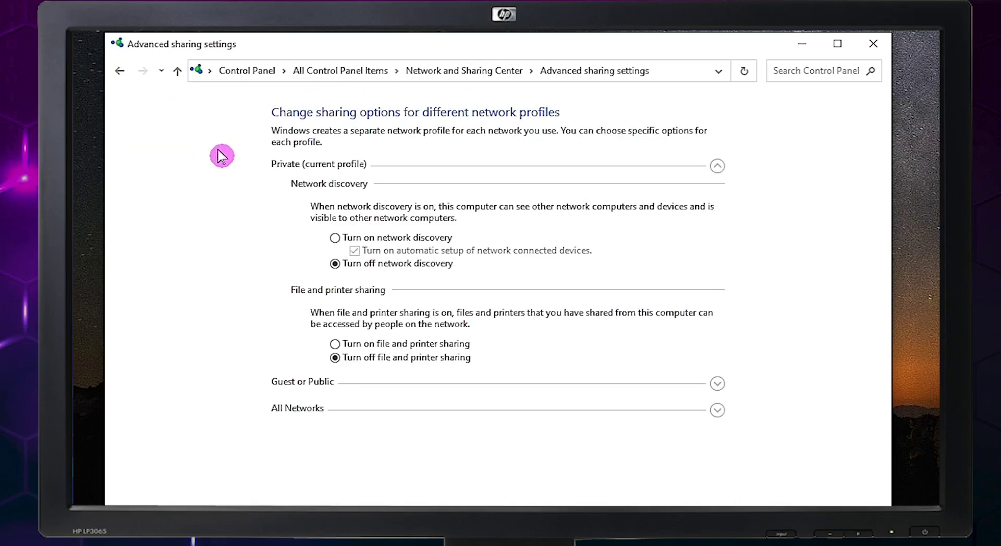
{"action": "left_click", "coordinate": [336, 239]}
{"action": "left_click", "coordinate": [337, 345]}
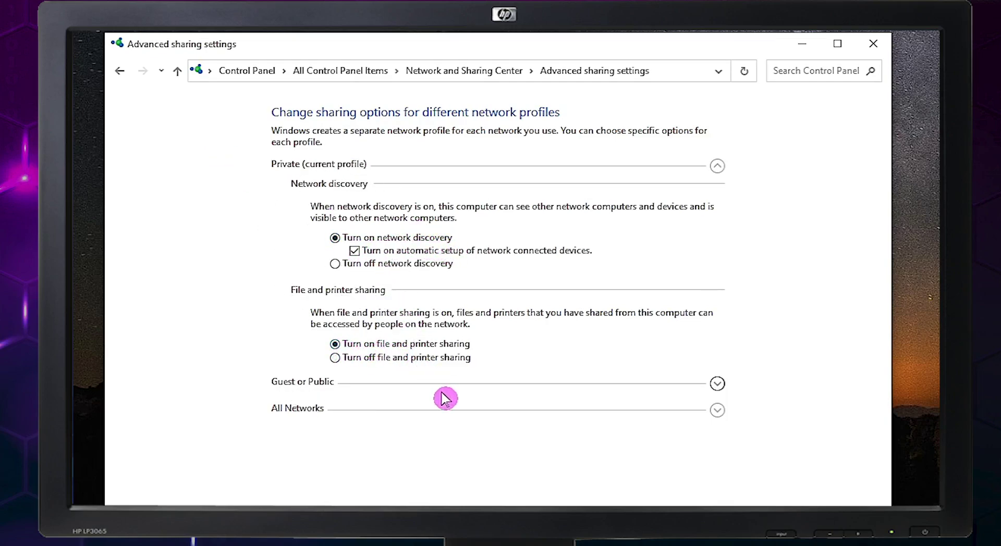
{"action": "left_click", "coordinate": [717, 384]}
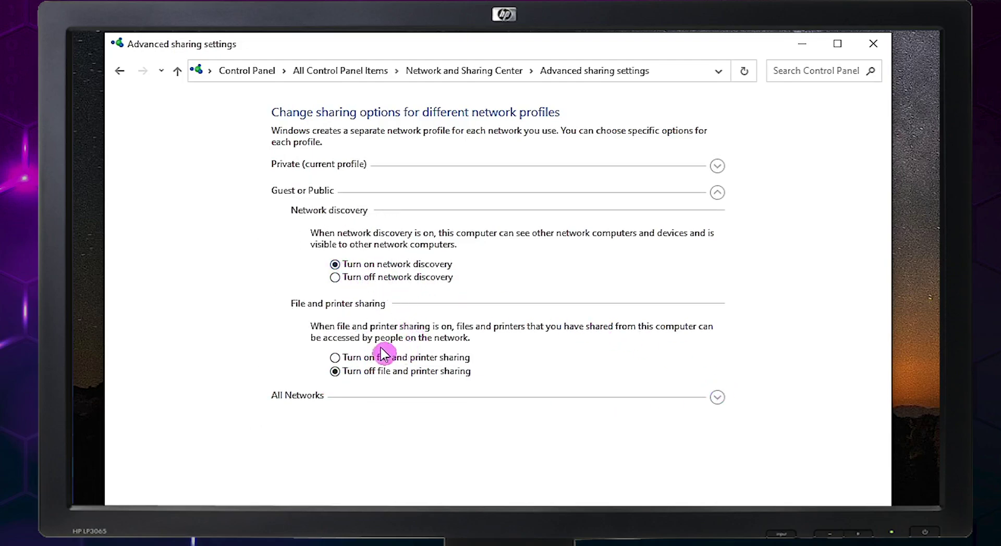
{"action": "left_click", "coordinate": [335, 358]}
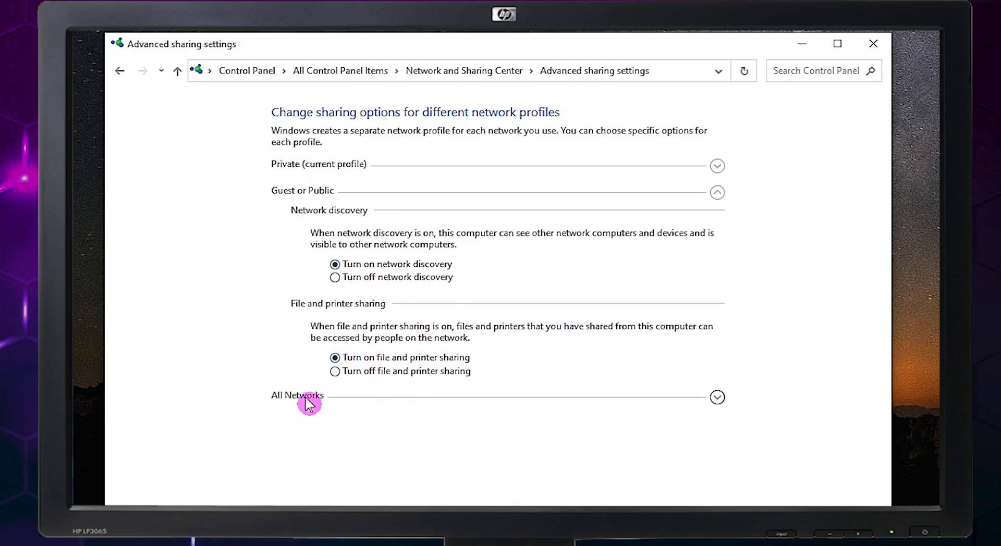
{"action": "left_click", "coordinate": [723, 400]}
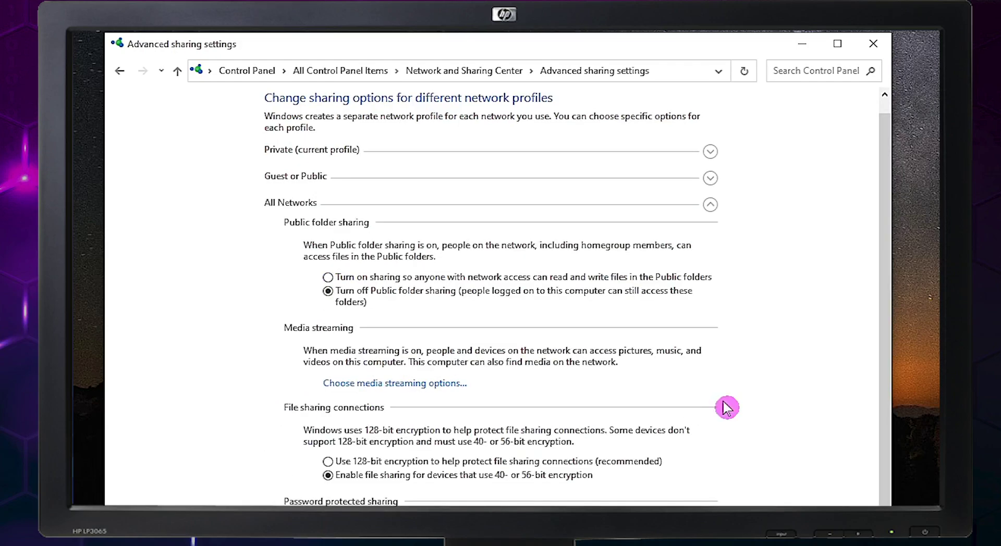
{"action": "left_click", "coordinate": [328, 280]}
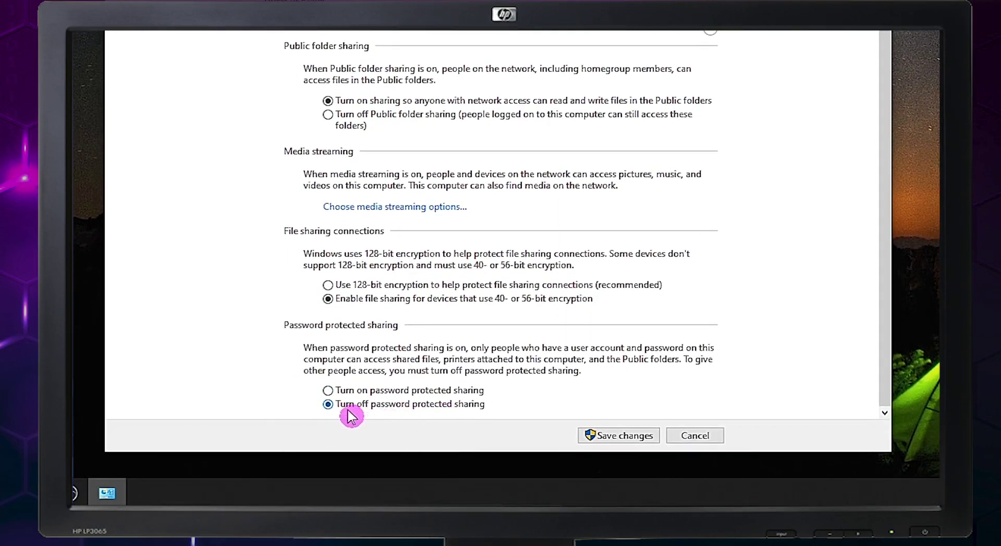
{"action": "left_click", "coordinate": [624, 441]}
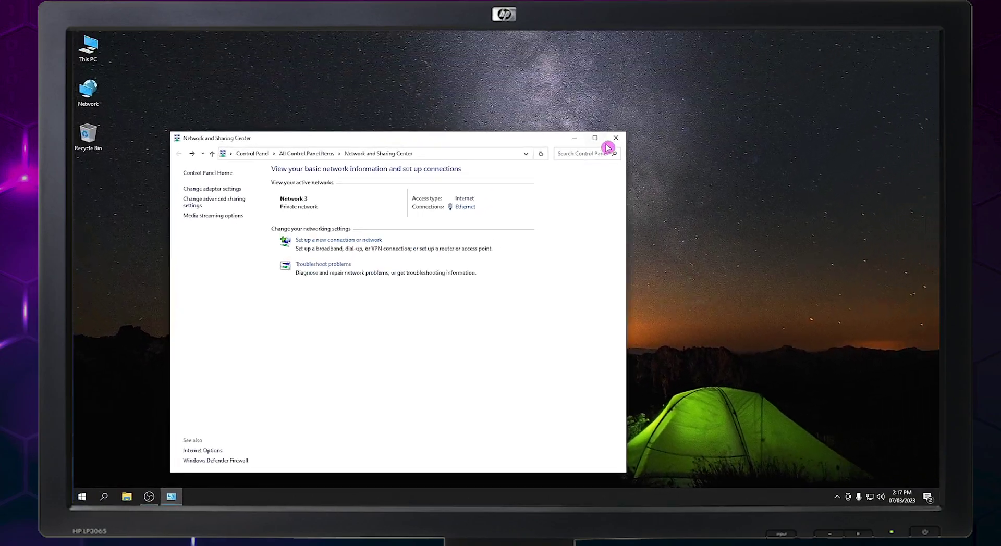
Close Network and Sharing Center and open This PC in File Explorer, selecting Pictures
{"action": "left_click", "coordinate": [620, 144]}
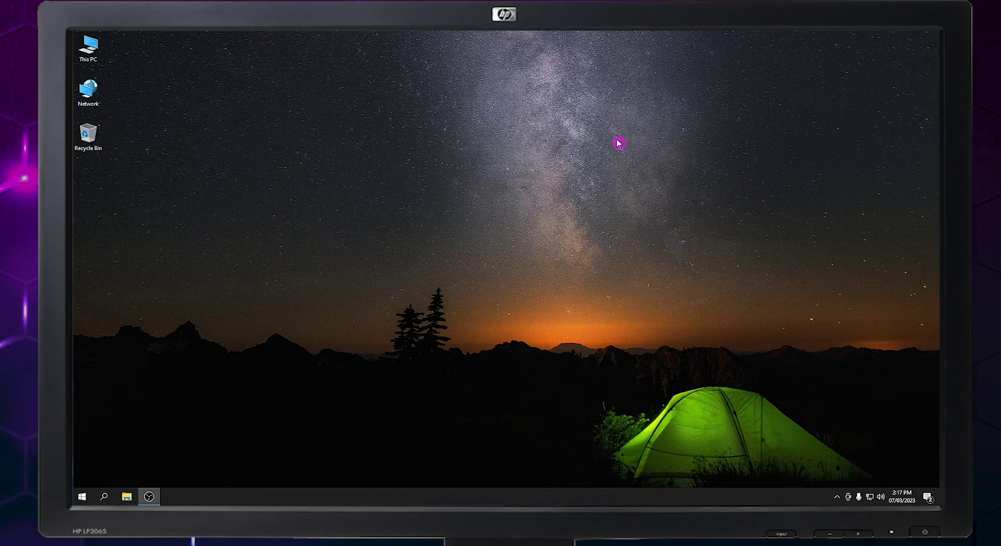
{"action": "left_click", "coordinate": [133, 499]}
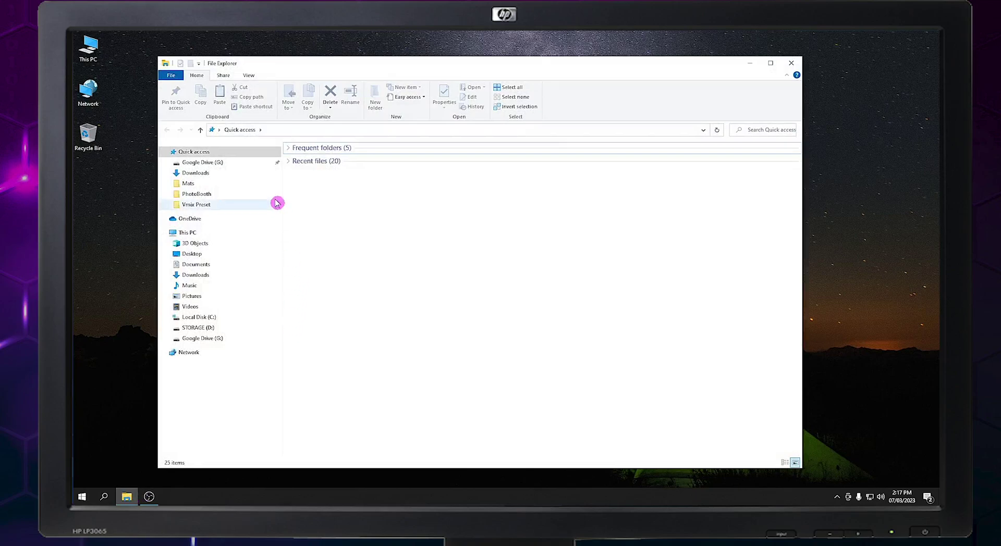
{"action": "left_click", "coordinate": [189, 233]}
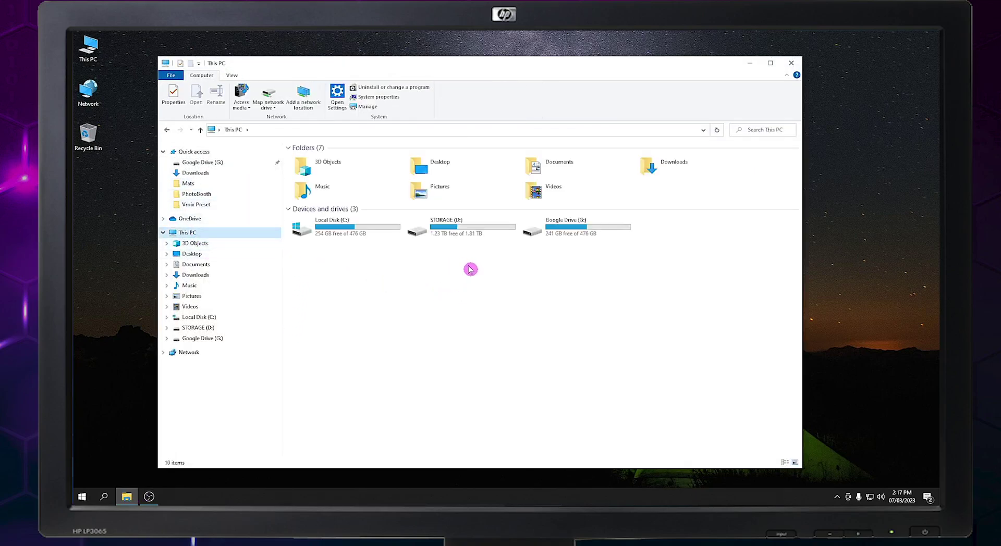
{"action": "left_click", "coordinate": [431, 188]}
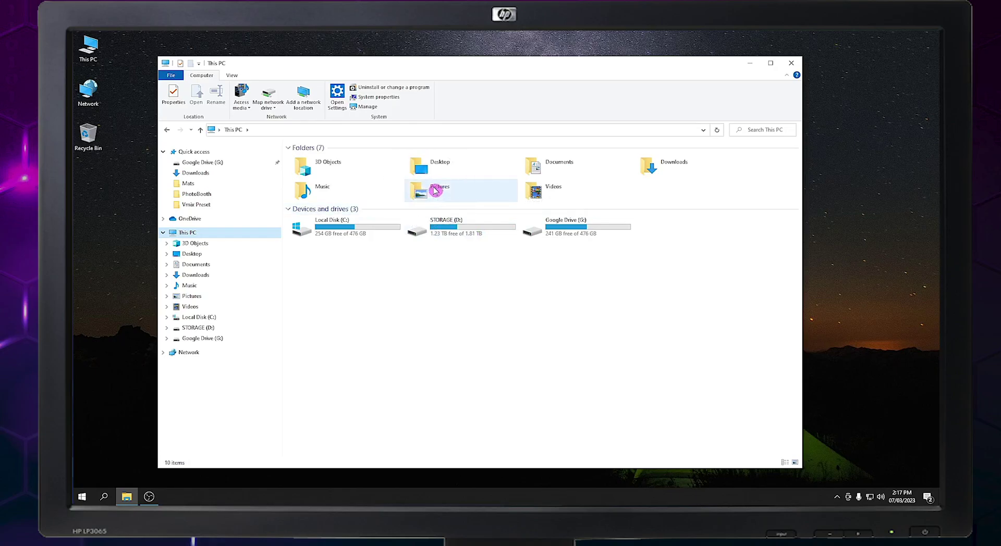
Share the Pictures folder with Everyone at Read/Write from its Properties Sharing tab
{"action": "right_click", "coordinate": [436, 190]}
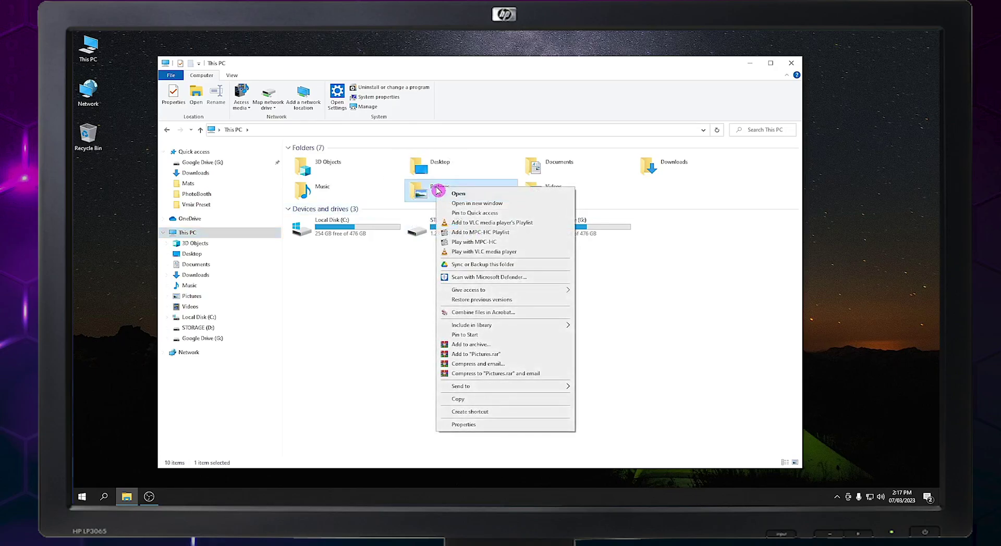
{"action": "left_click", "coordinate": [476, 425]}
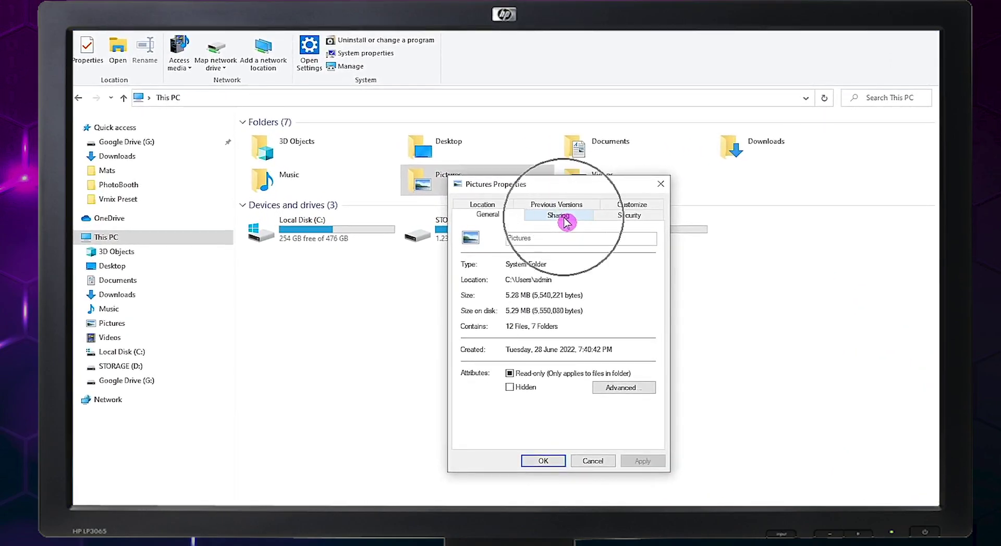
{"action": "left_click", "coordinate": [566, 223]}
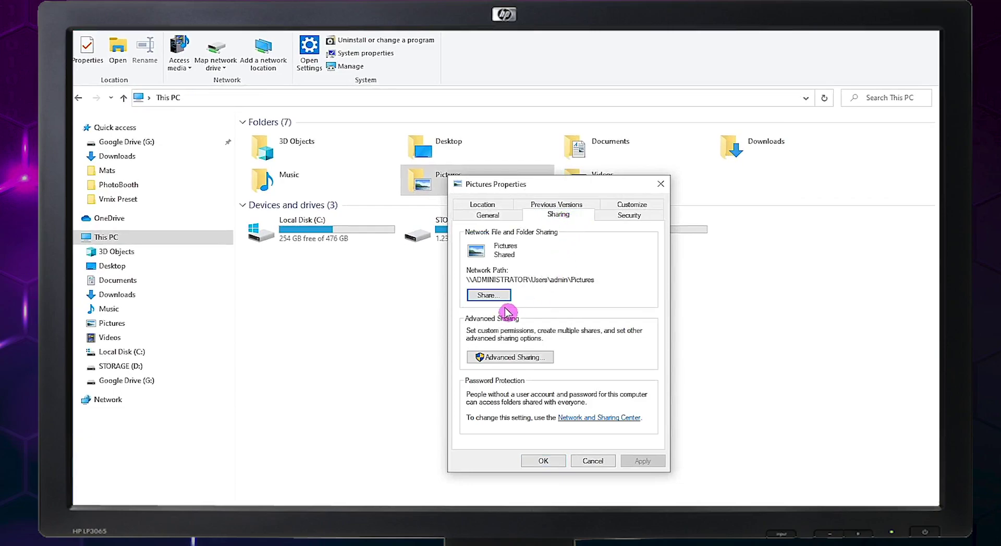
{"action": "left_click", "coordinate": [489, 295]}
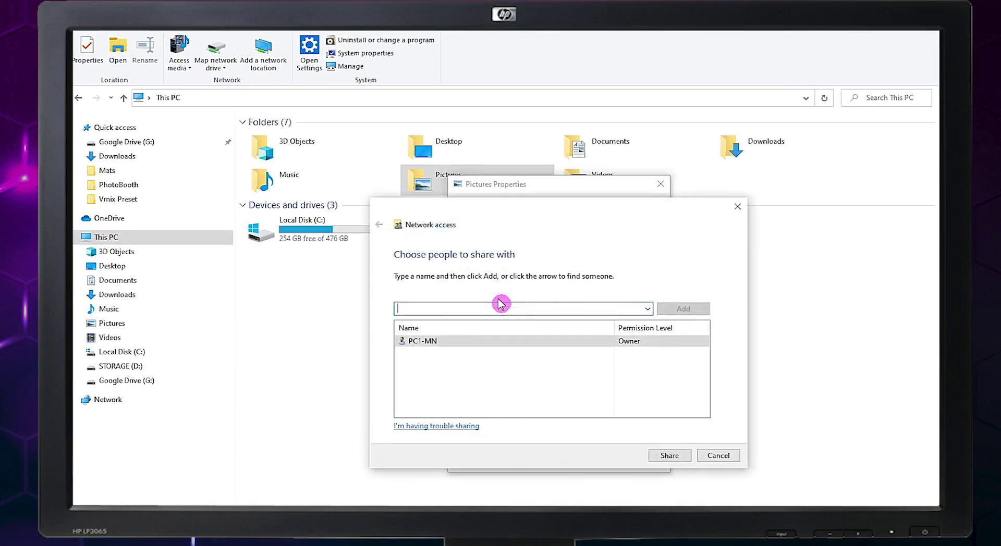
{"action": "left_click", "coordinate": [647, 308]}
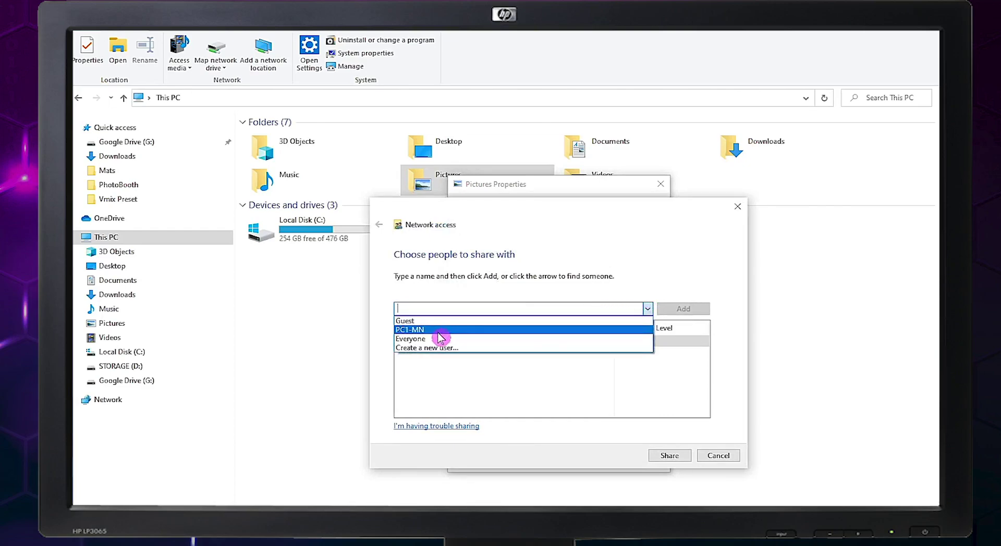
{"action": "left_click", "coordinate": [440, 339]}
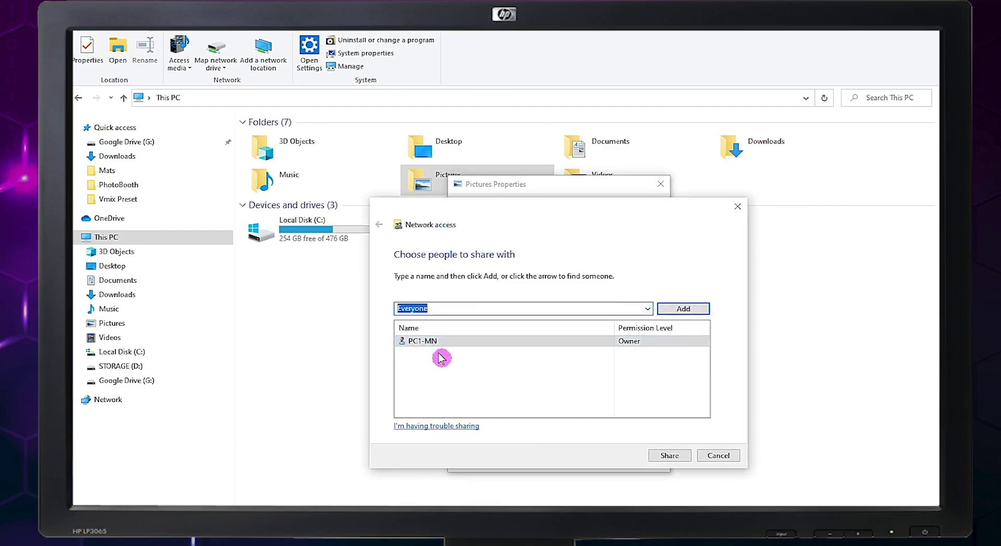
{"action": "left_click", "coordinate": [687, 313]}
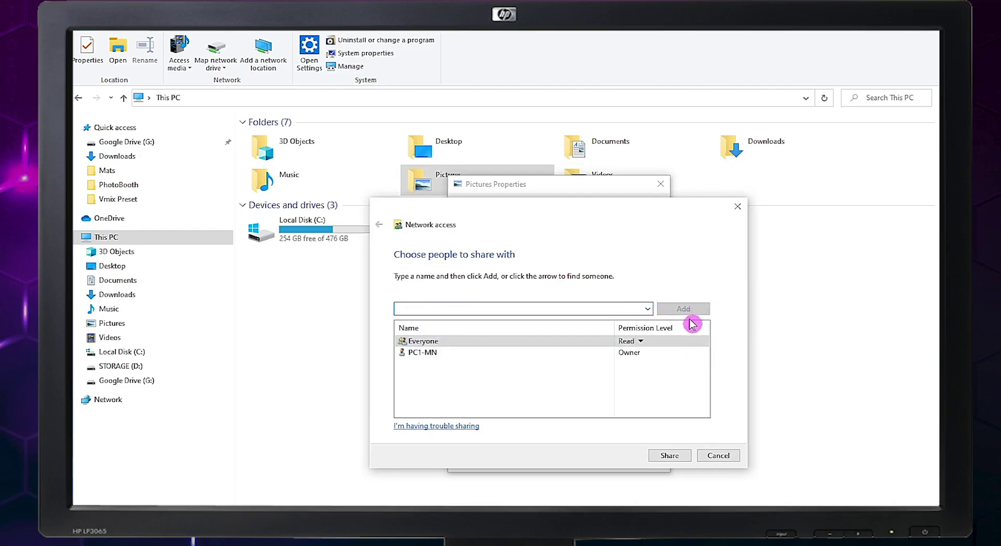
{"action": "left_click", "coordinate": [641, 342]}
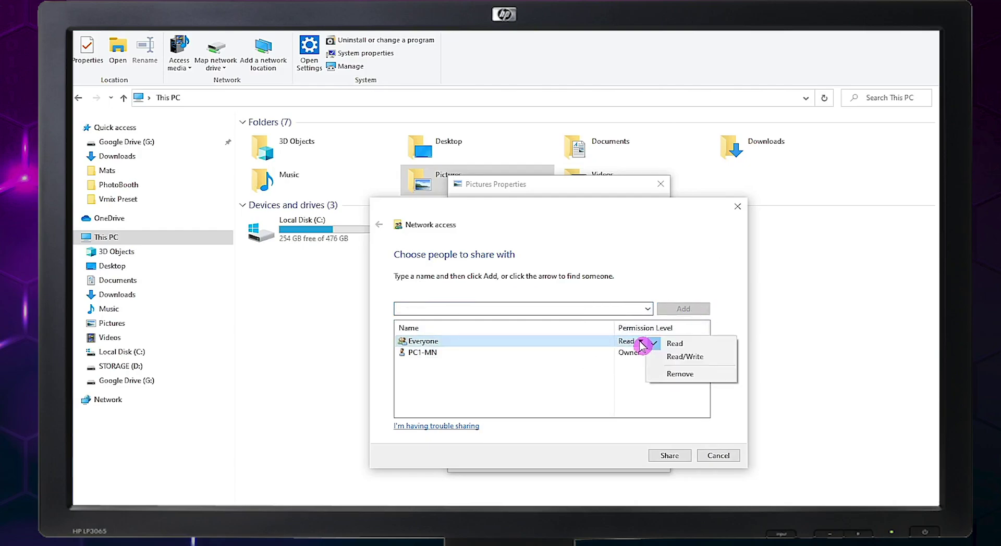
{"action": "left_click", "coordinate": [694, 359]}
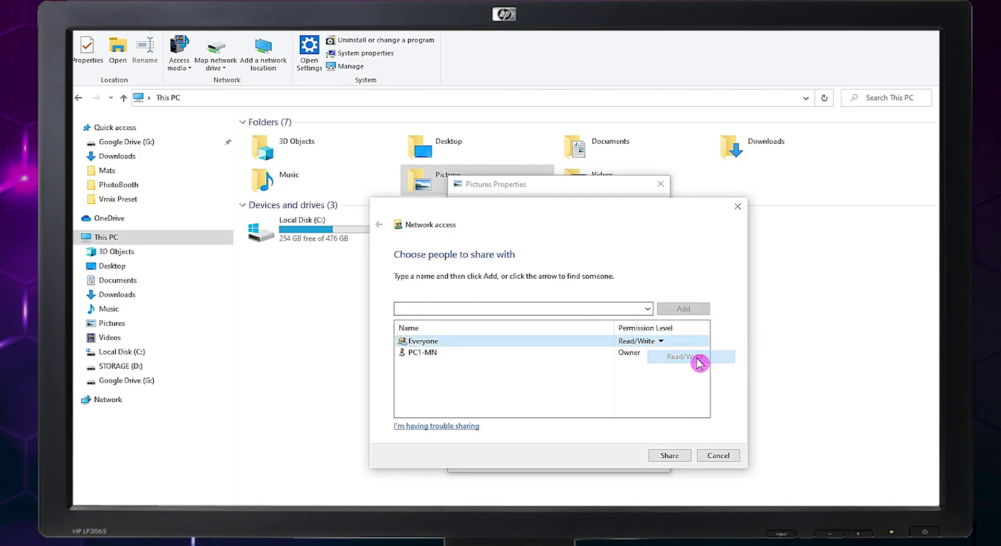
{"action": "left_click", "coordinate": [669, 457]}
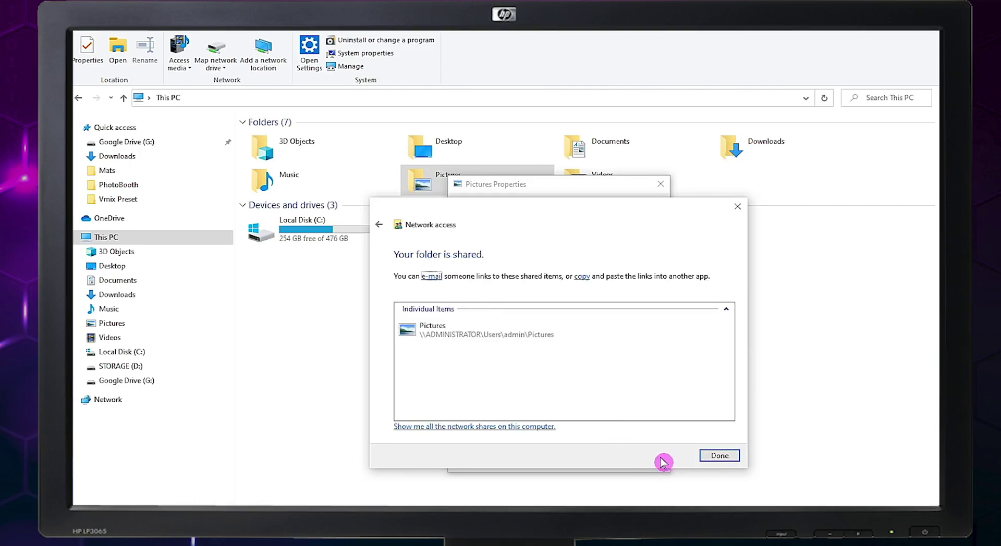
{"action": "left_click", "coordinate": [719, 455]}
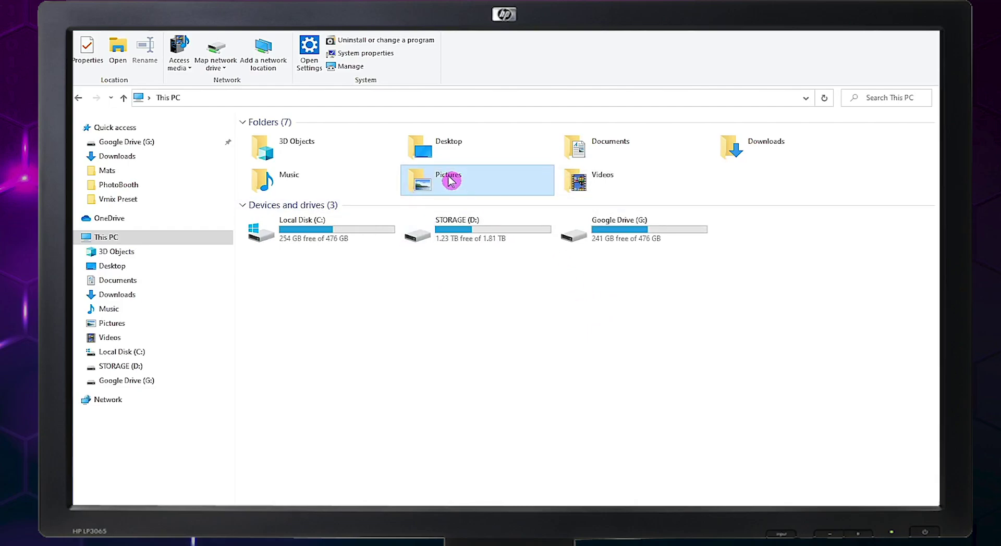
Enable Advanced Sharing on Pictures and allow Everyone Full Control in its share permissions
{"action": "right_click", "coordinate": [450, 178]}
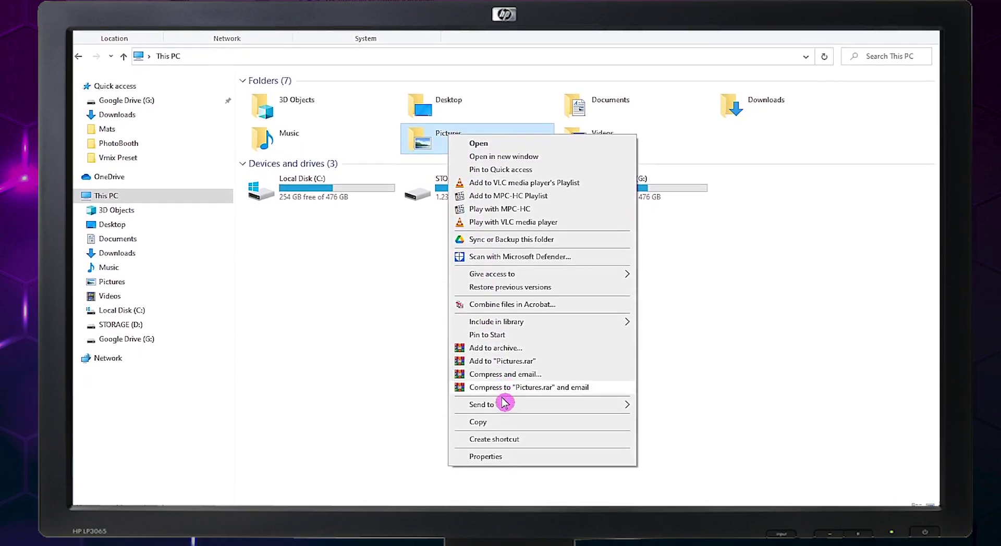
{"action": "left_click", "coordinate": [509, 457]}
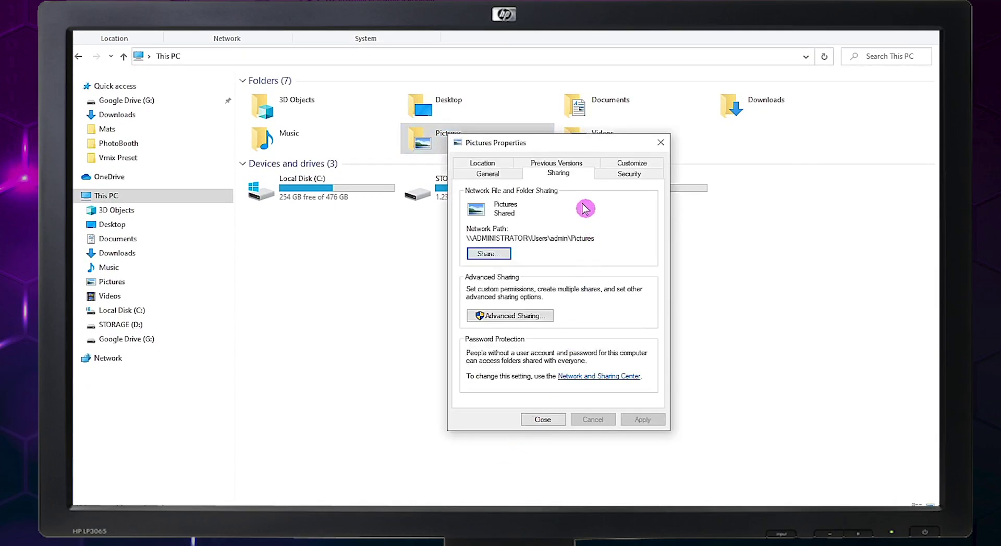
{"action": "left_click", "coordinate": [528, 321]}
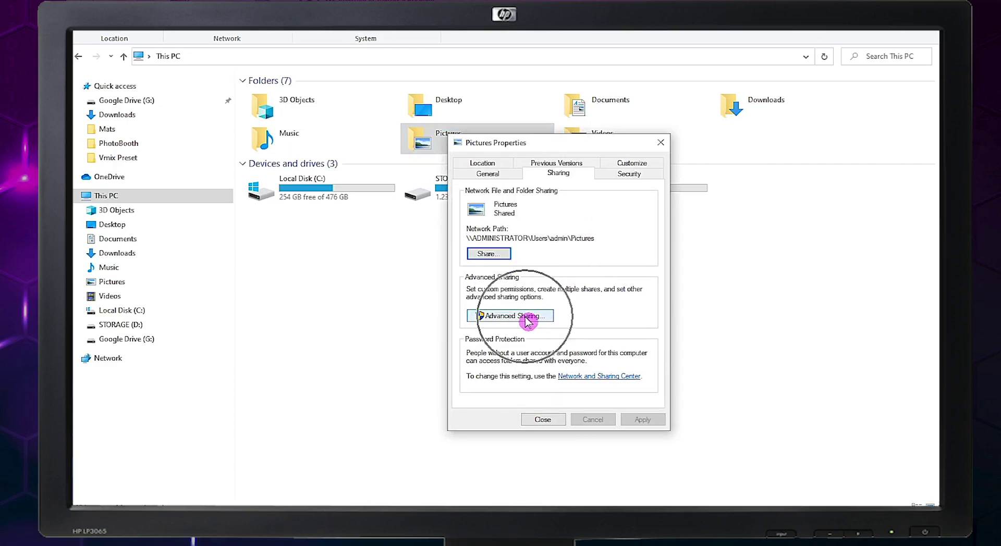
{"action": "left_click", "coordinate": [488, 188]}
{"action": "left_click", "coordinate": [483, 188]}
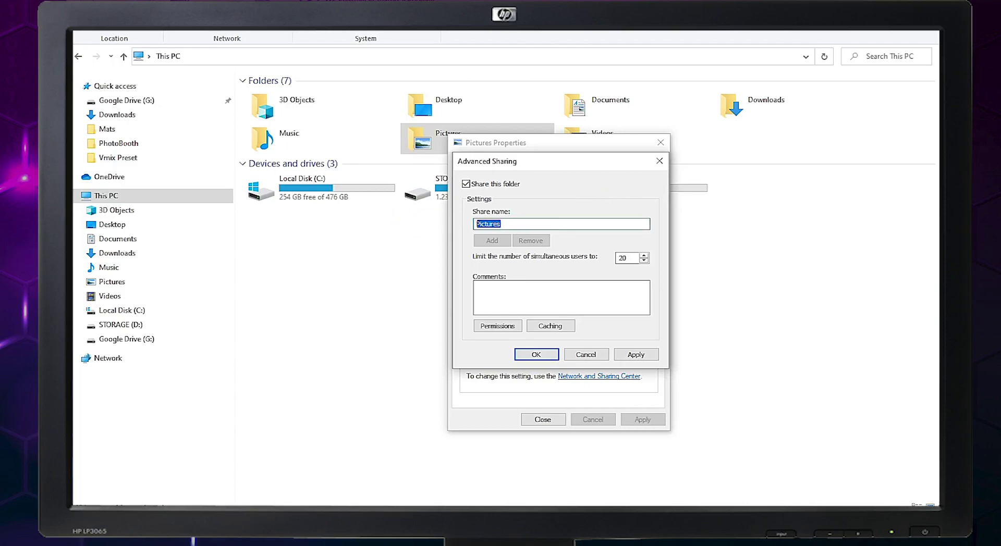
{"action": "left_click", "coordinate": [509, 327]}
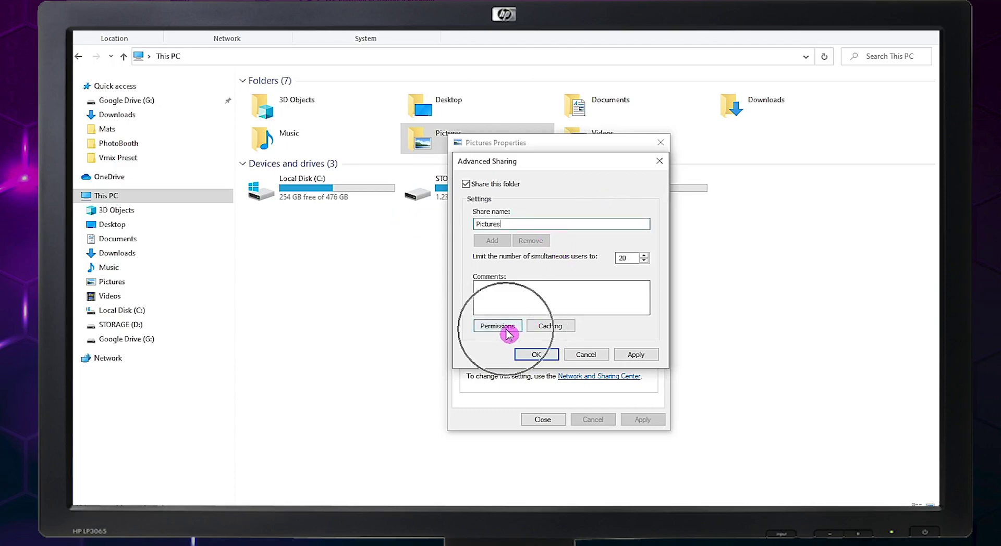
{"action": "left_click", "coordinate": [609, 316]}
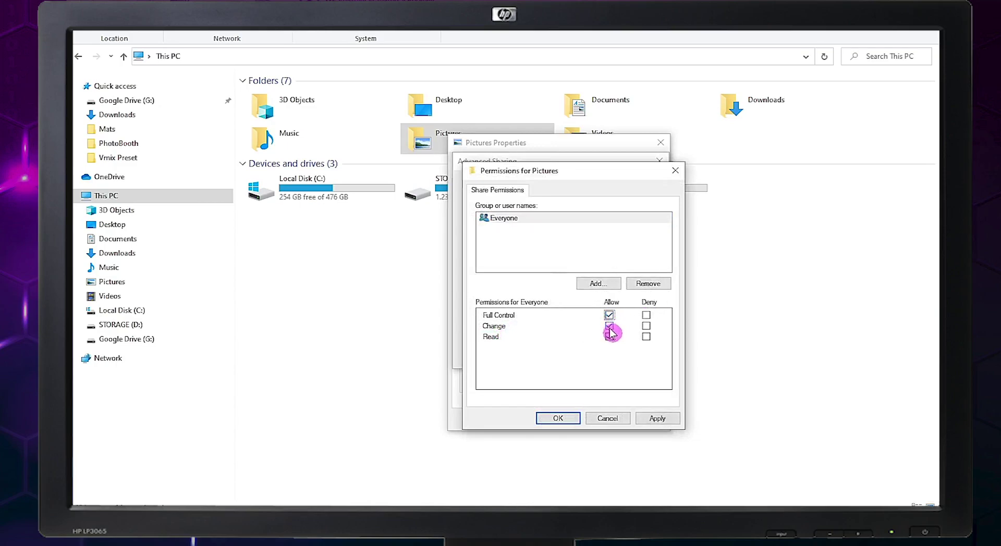
{"action": "left_click", "coordinate": [656, 418]}
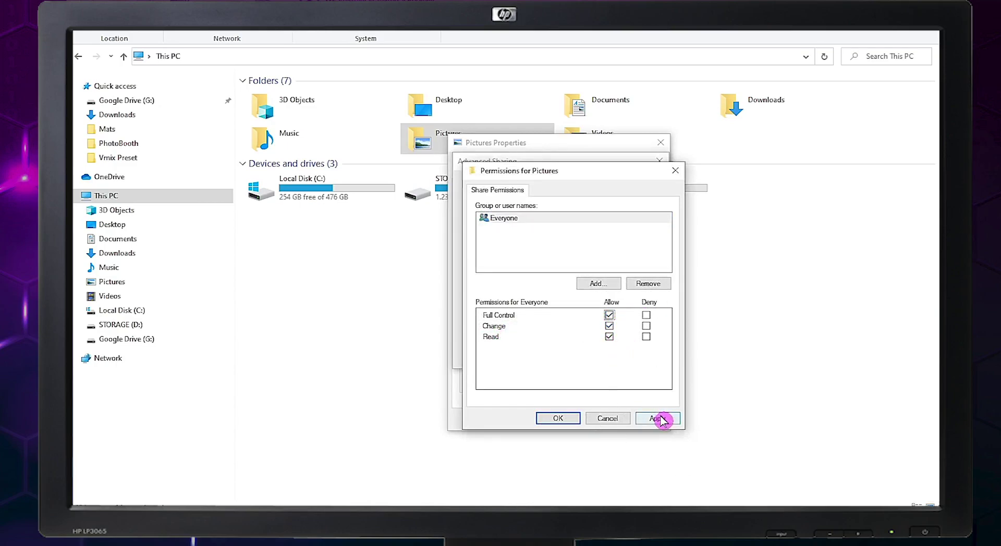
{"action": "left_click", "coordinate": [575, 418]}
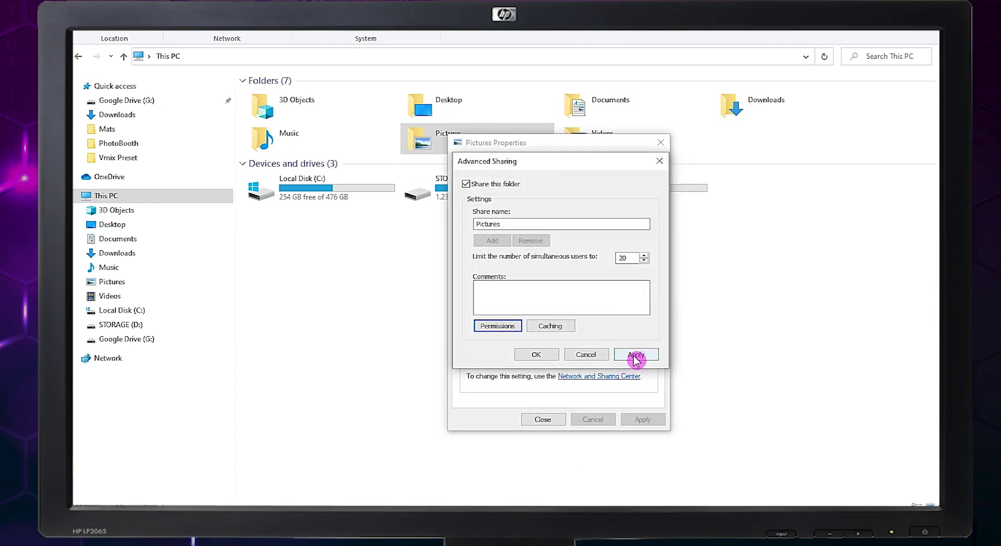
{"action": "left_click", "coordinate": [636, 356]}
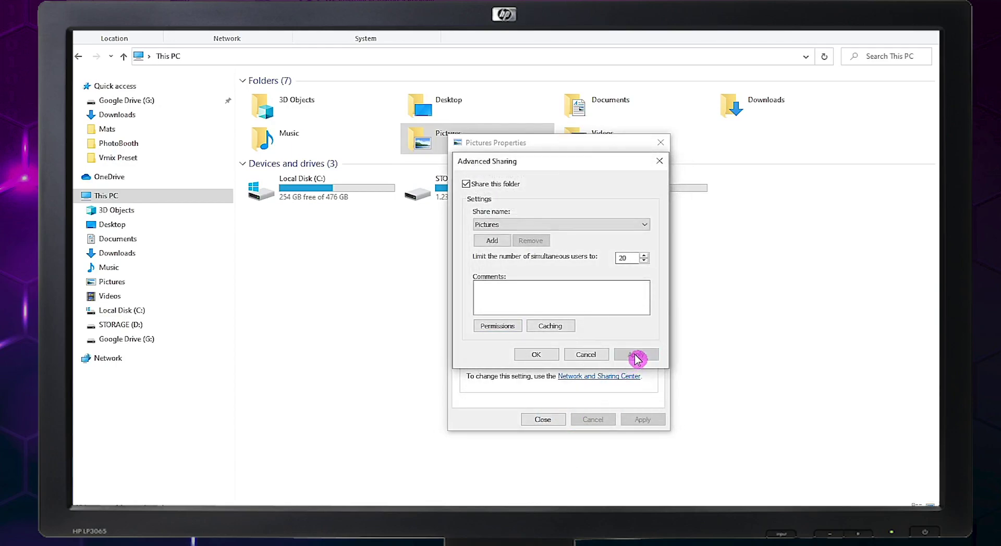
{"action": "left_click", "coordinate": [540, 356]}
{"action": "left_click", "coordinate": [543, 421]}
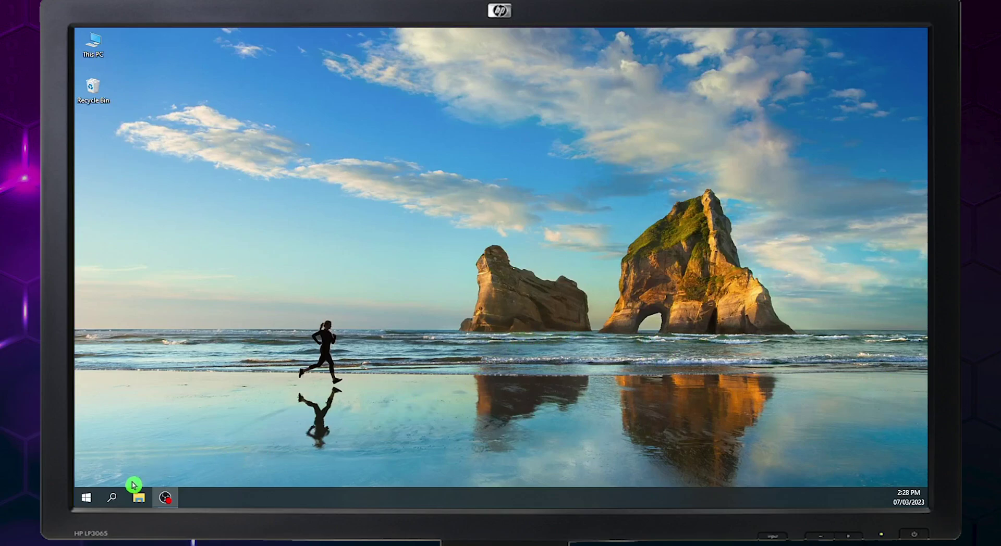
Launch Run from Windows search and open \\MYPC to browse its network shares
{"action": "left_click", "coordinate": [114, 500]}
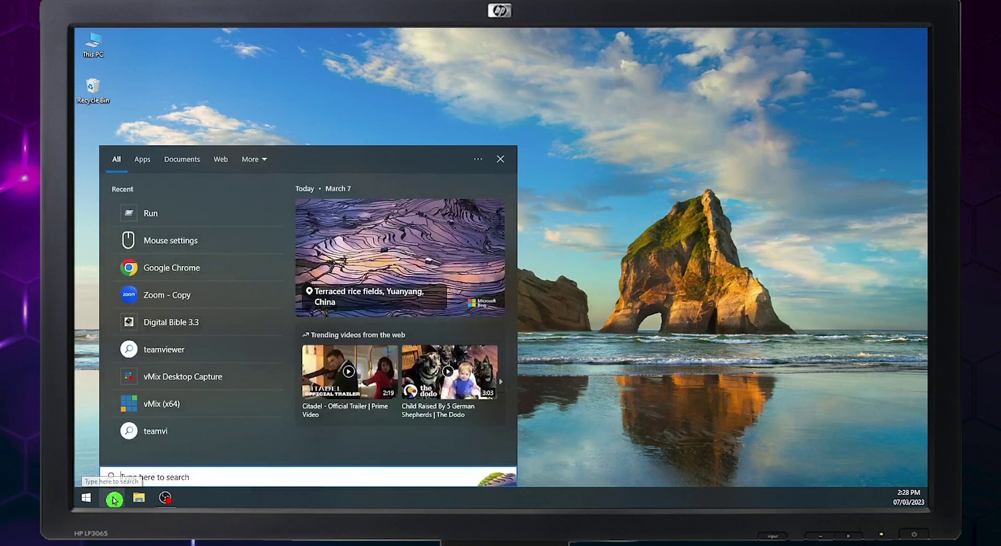
{"action": "type", "text": "RUN"}
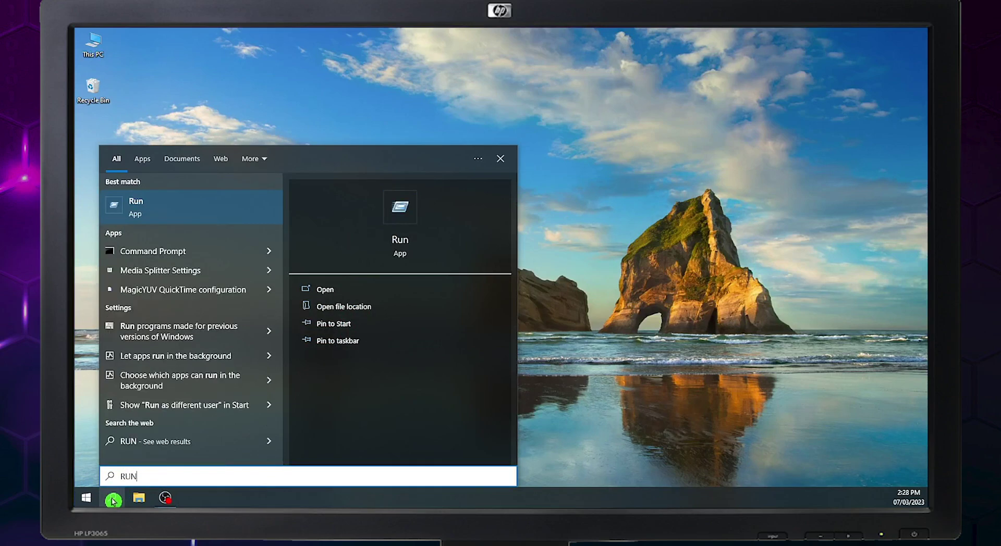
{"action": "left_click", "coordinate": [164, 211]}
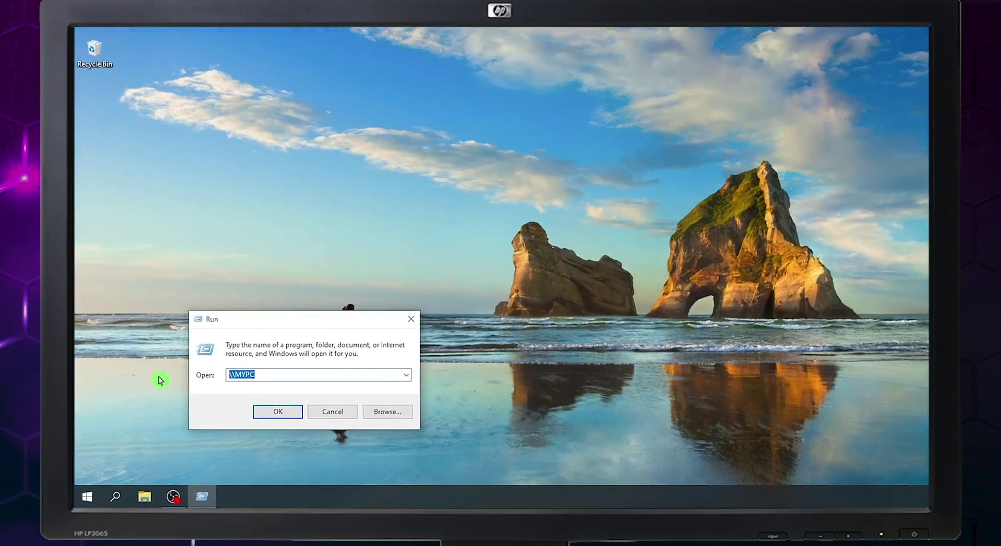
{"action": "key", "text": "BackSpace"}
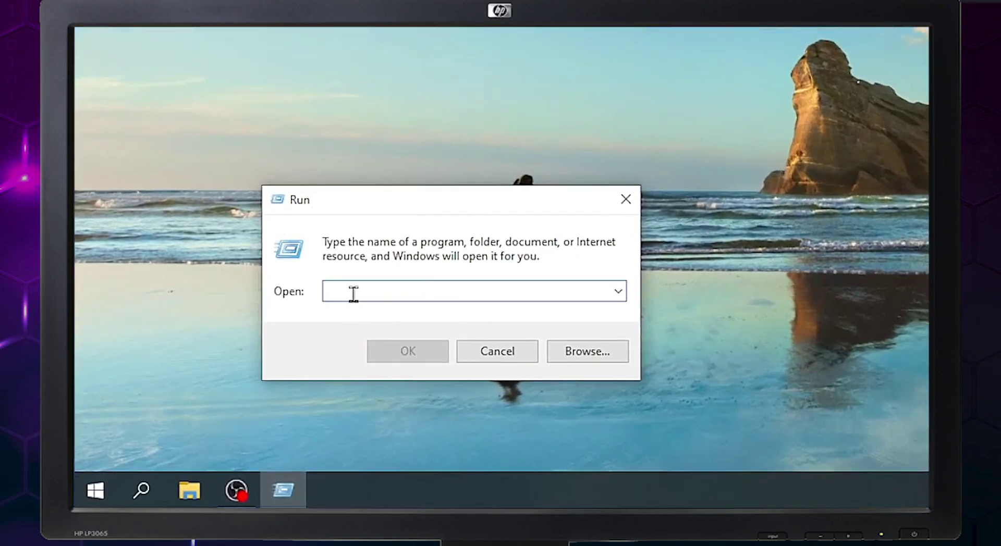
{"action": "type", "text": "\\\\"}
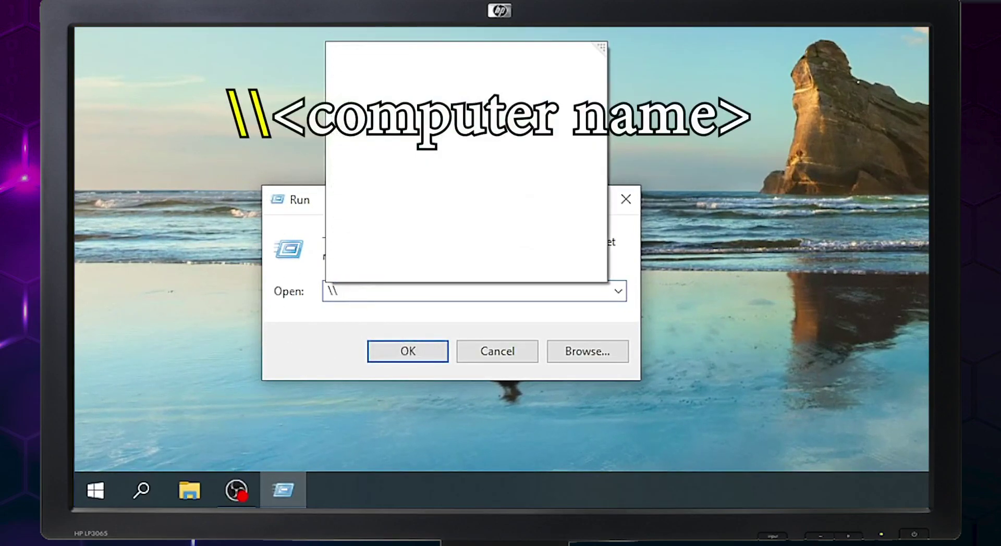
{"action": "type", "text": "MYPC"}
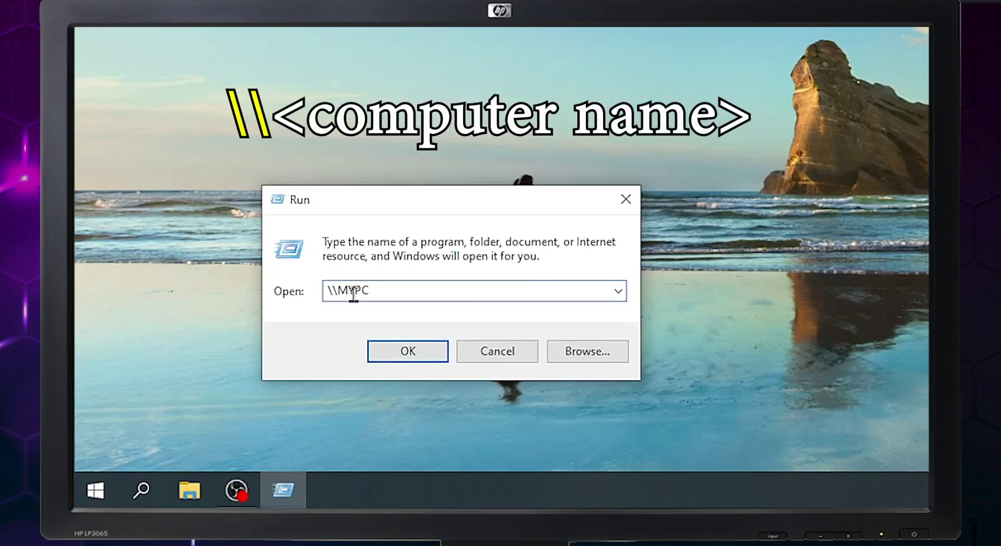
{"action": "left_click", "coordinate": [422, 354]}
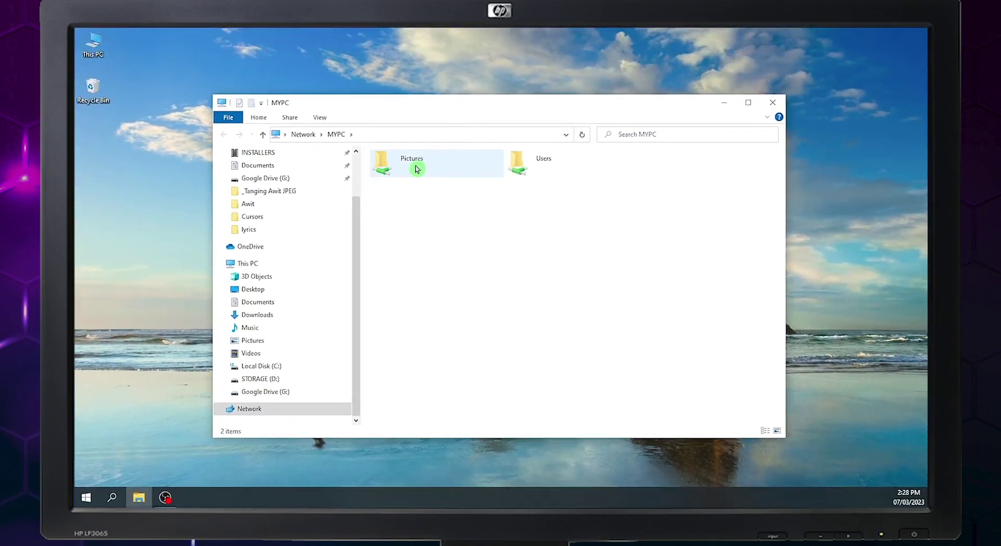
Permanently delete capture and capture2 from MYPC's shared Pictures folder, then return to MYPC
{"action": "double_click", "coordinate": [417, 168]}
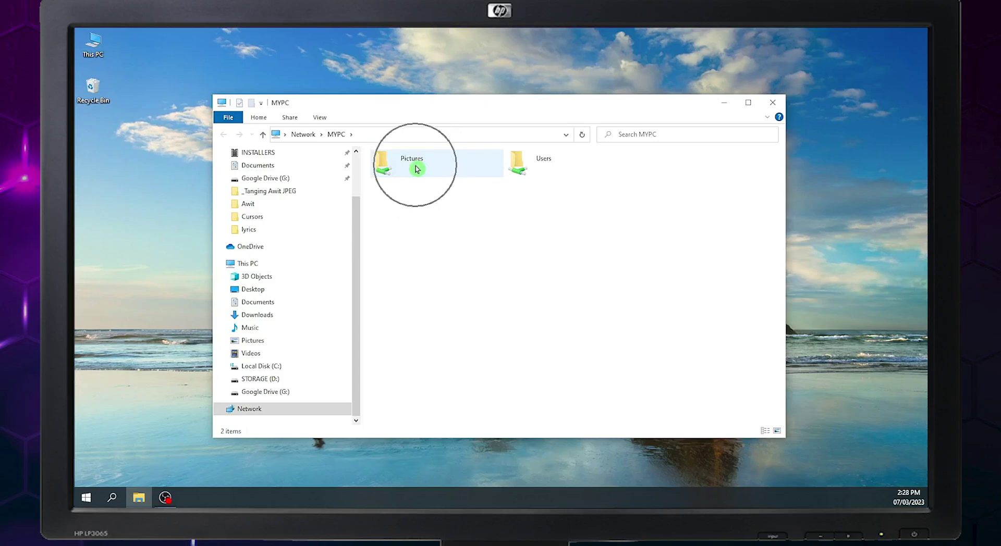
{"action": "double_click", "coordinate": [417, 168]}
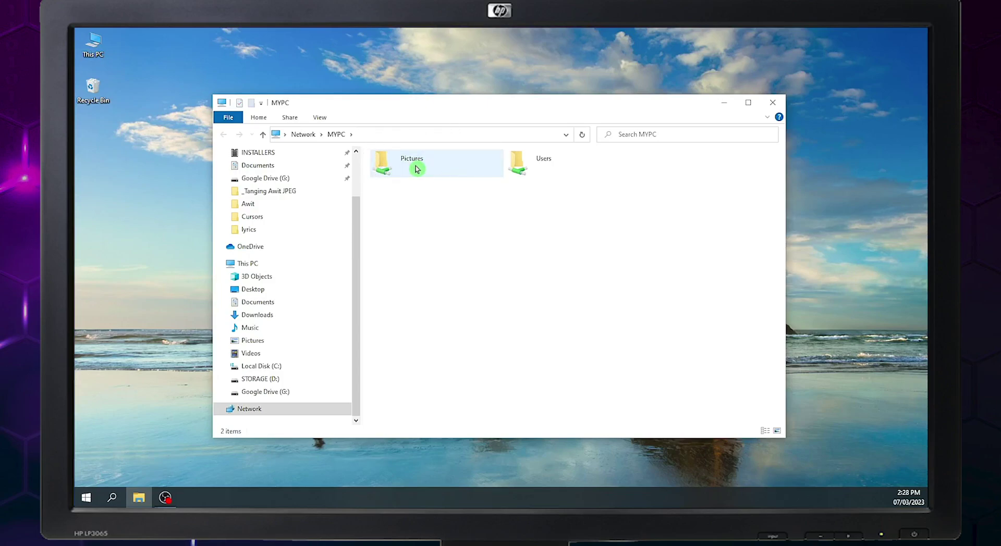
{"action": "left_click", "coordinate": [406, 216]}
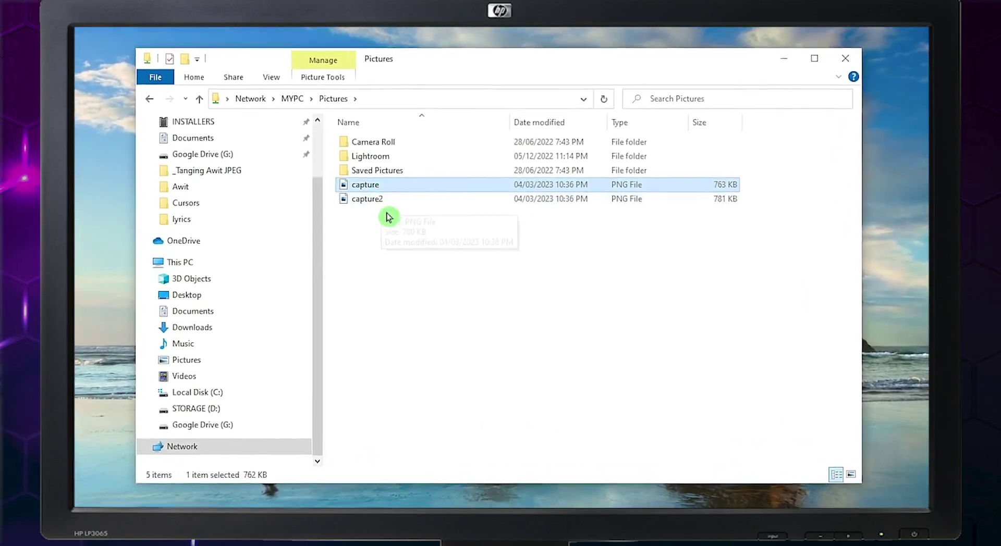
{"action": "left_click_drag", "start_coordinate": [379, 203], "coordinate": [370, 187]}
{"action": "key", "text": "Delete"}
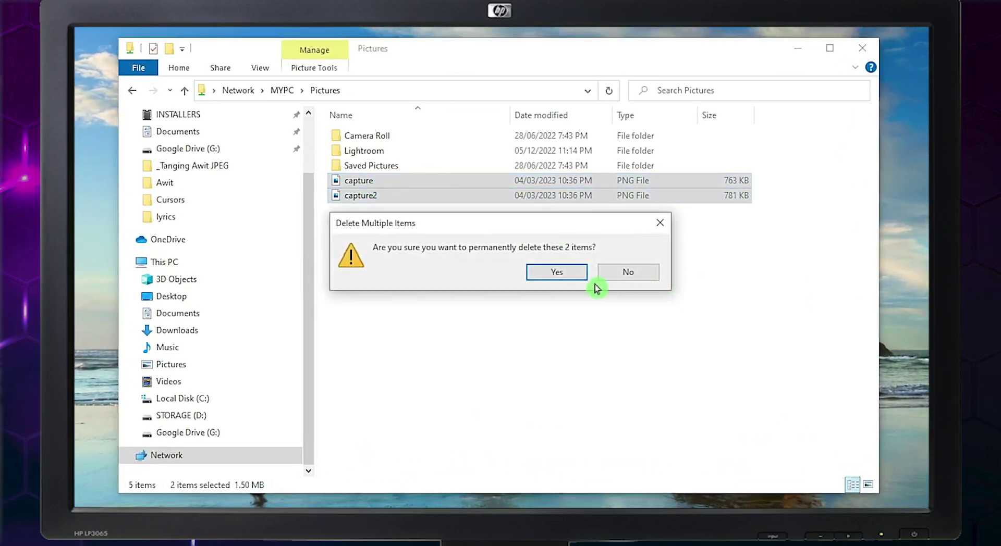
{"action": "left_click", "coordinate": [580, 280]}
{"action": "left_click", "coordinate": [283, 92]}
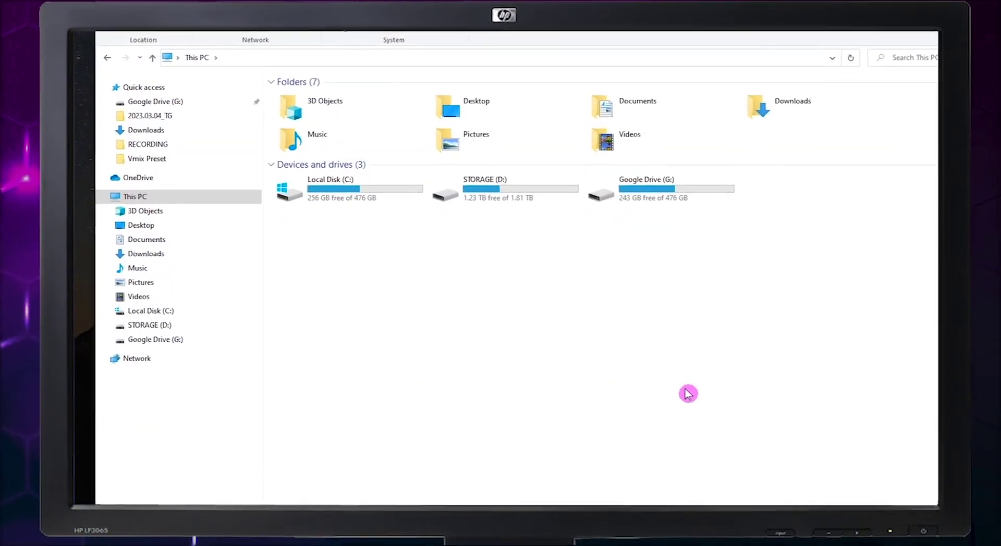
Share the Music folder with Everyone at Read/Write from its Properties Sharing tab
{"action": "left_click", "coordinate": [317, 141]}
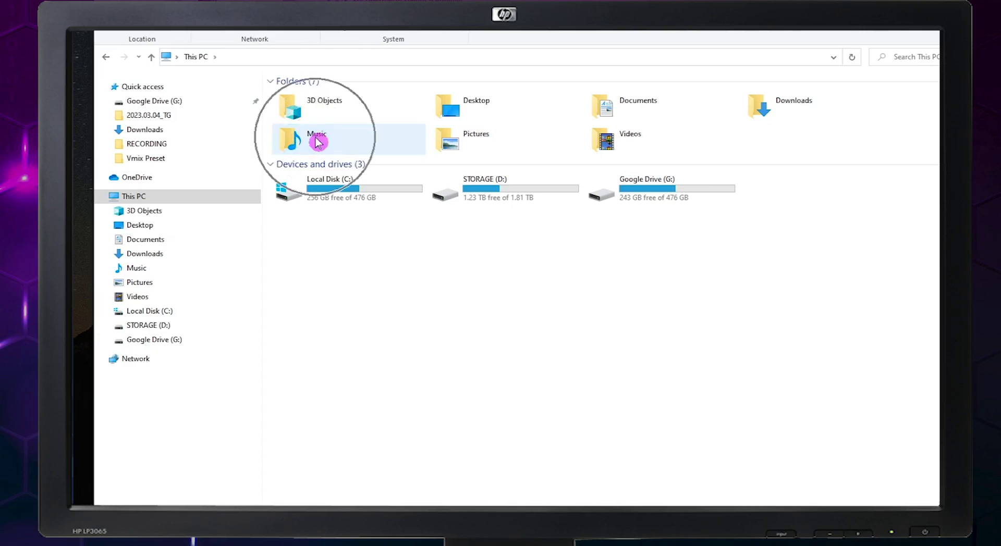
{"action": "right_click", "coordinate": [317, 142]}
{"action": "left_click", "coordinate": [379, 461]}
{"action": "left_click", "coordinate": [437, 179]}
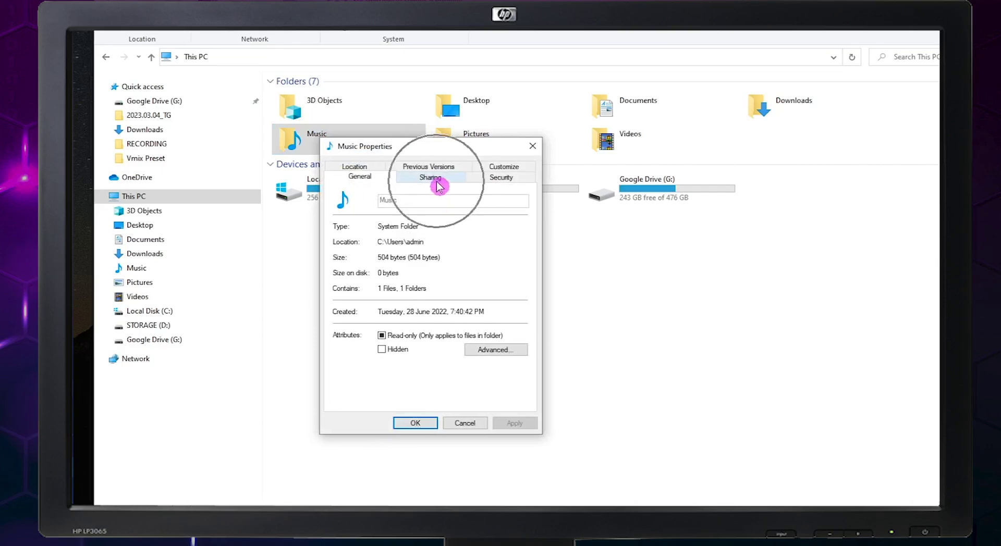
{"action": "left_click", "coordinate": [373, 259]}
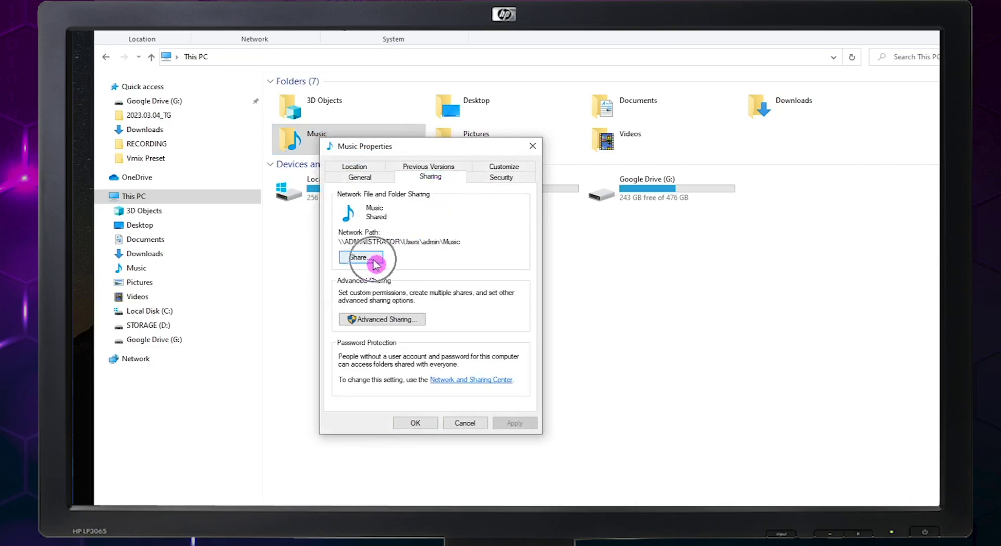
{"action": "left_click", "coordinate": [520, 272]}
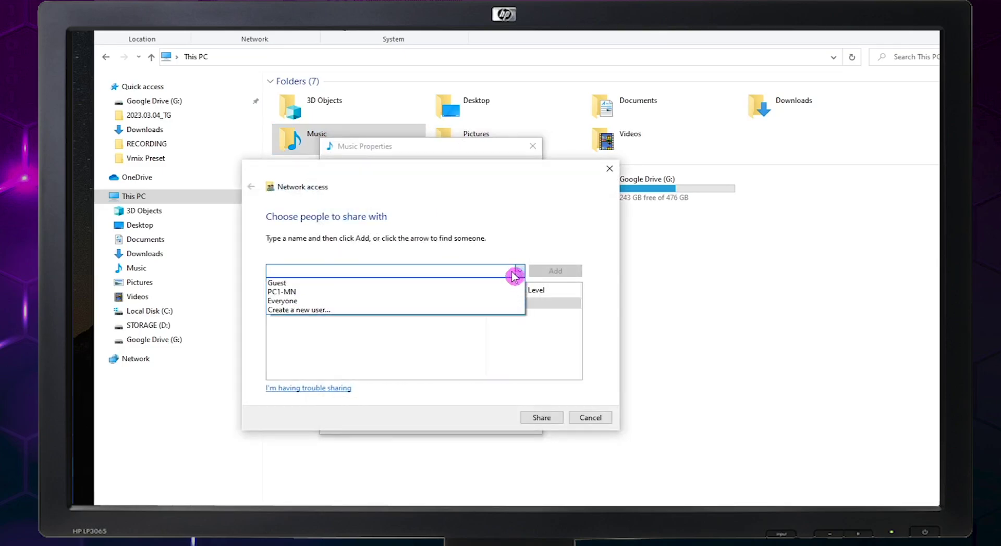
{"action": "left_click", "coordinate": [414, 302]}
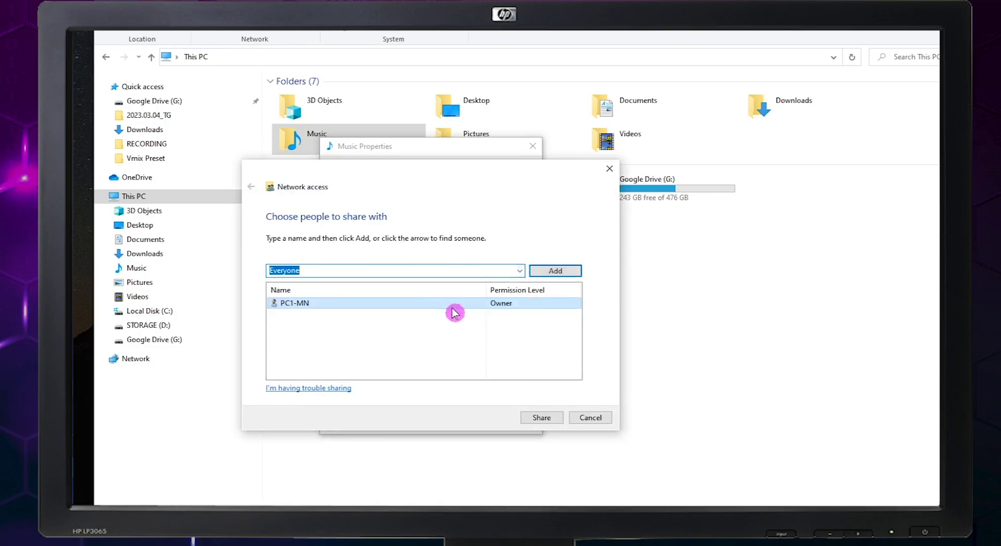
{"action": "left_click", "coordinate": [553, 270]}
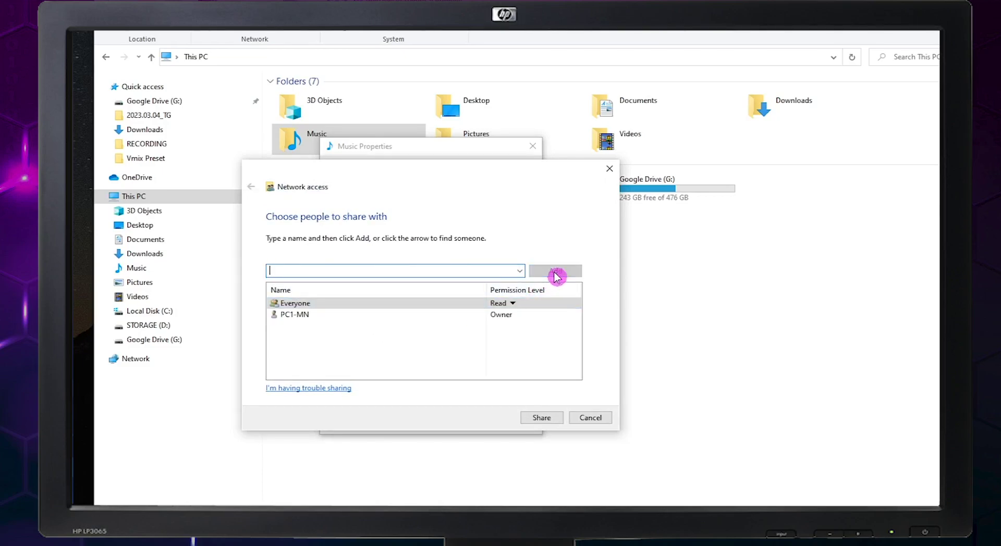
{"action": "left_click", "coordinate": [512, 304]}
{"action": "left_click", "coordinate": [551, 317]}
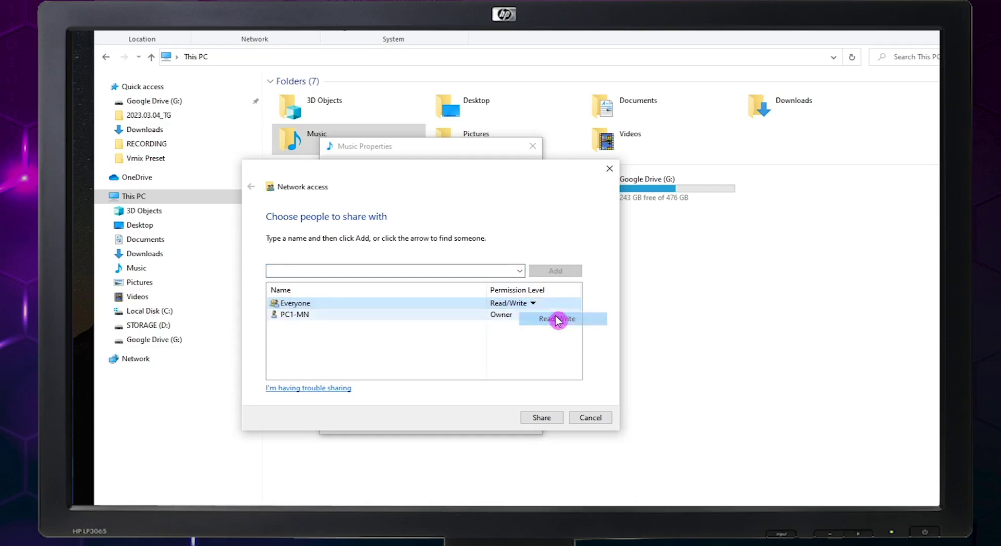
{"action": "left_click", "coordinate": [541, 418]}
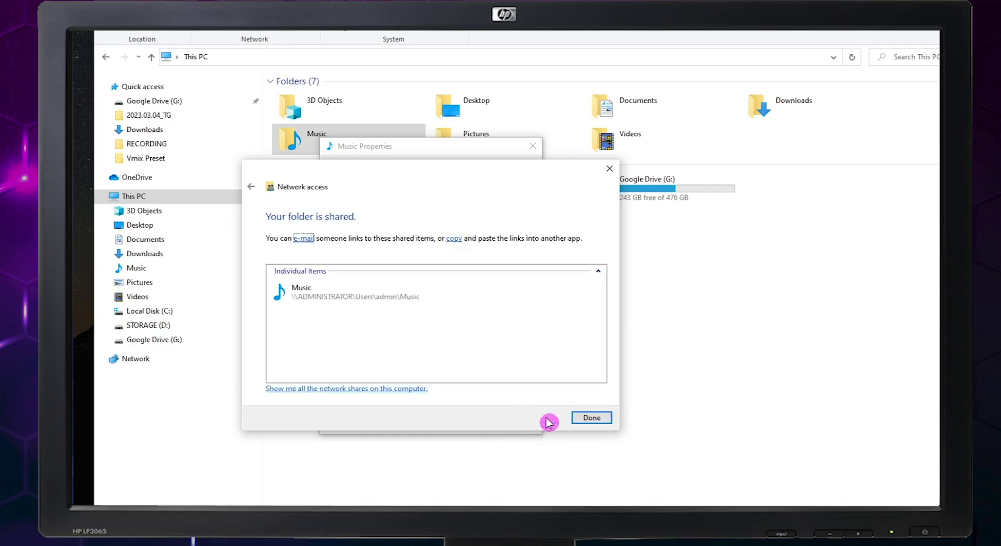
{"action": "left_click", "coordinate": [592, 418]}
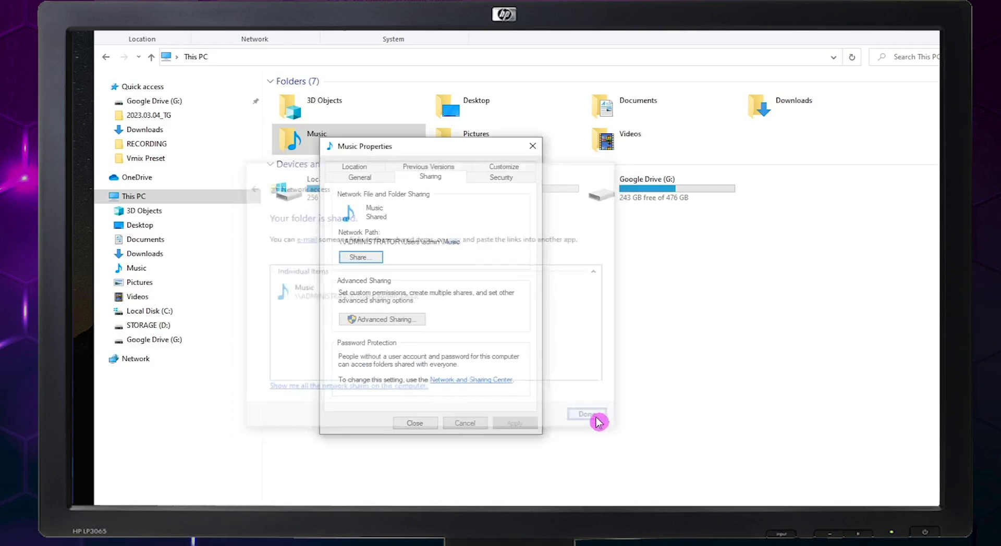
Turn on Advanced Sharing for Music, allow Everyone Full Control, and close its properties
{"action": "left_click", "coordinate": [404, 323]}
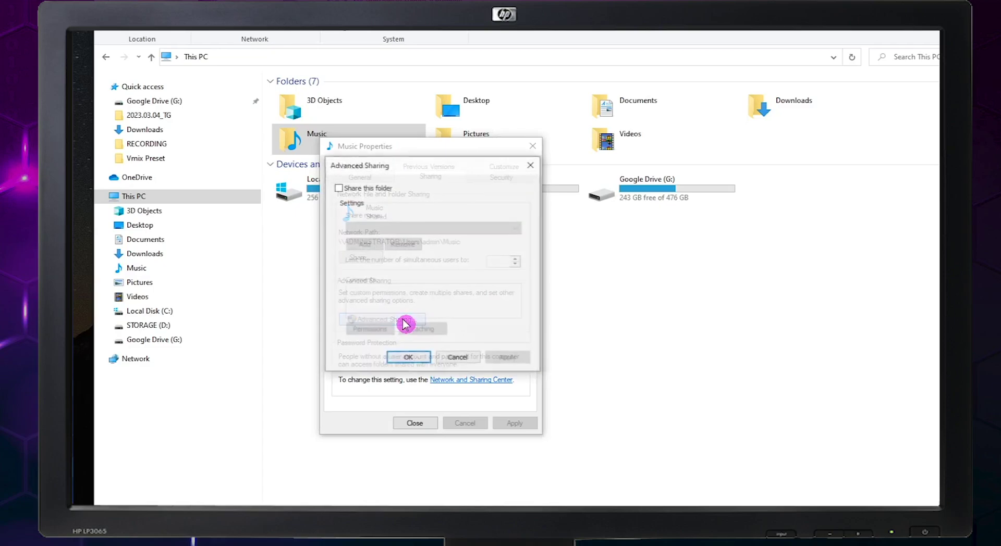
{"action": "left_click", "coordinate": [338, 188]}
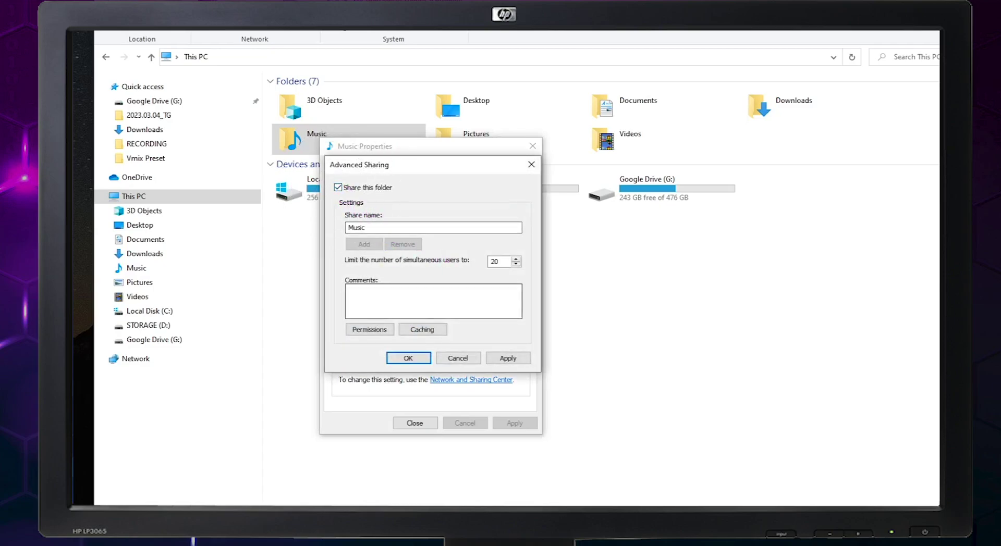
{"action": "left_click", "coordinate": [369, 332]}
{"action": "left_click", "coordinate": [482, 320]}
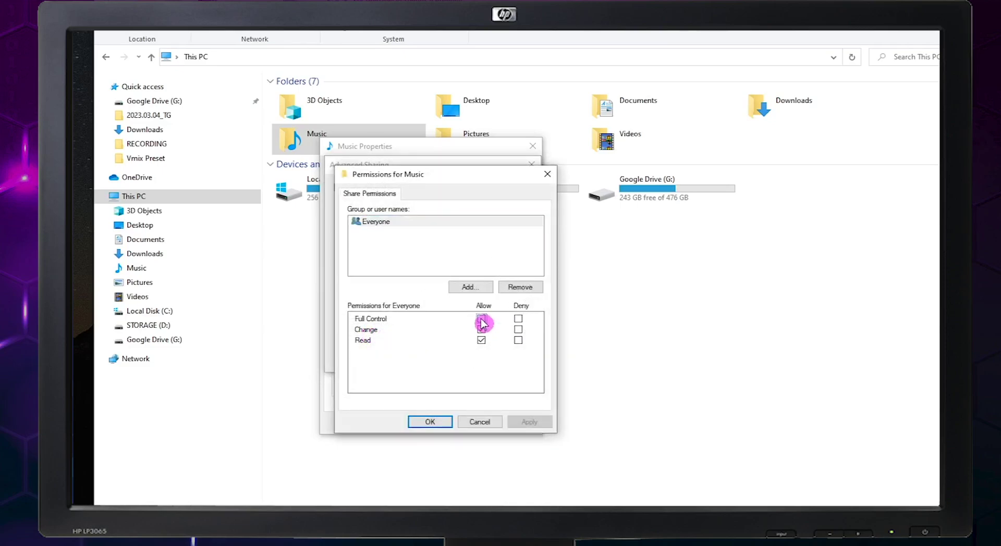
{"action": "left_click", "coordinate": [529, 422]}
{"action": "left_click", "coordinate": [441, 422]}
{"action": "left_click", "coordinate": [502, 359]}
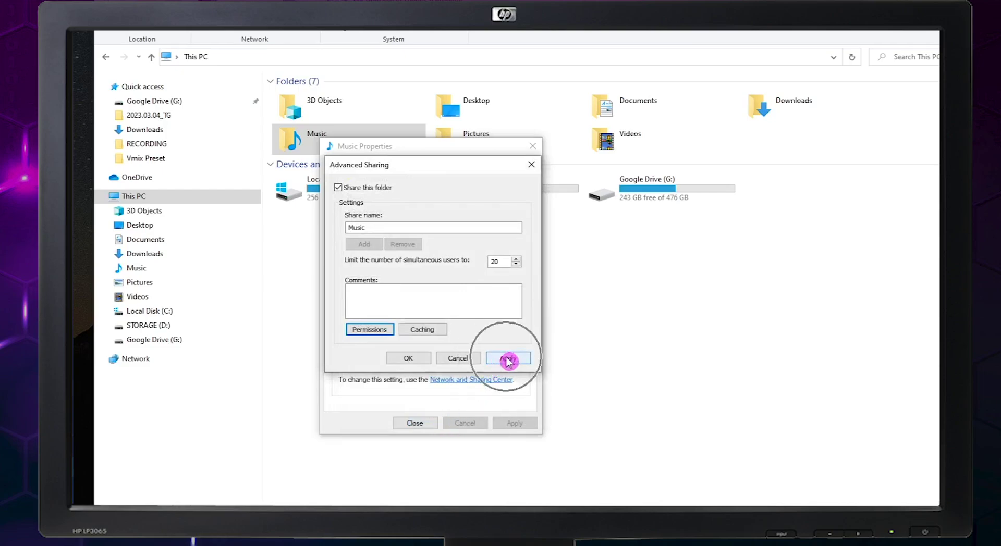
{"action": "left_click", "coordinate": [410, 359]}
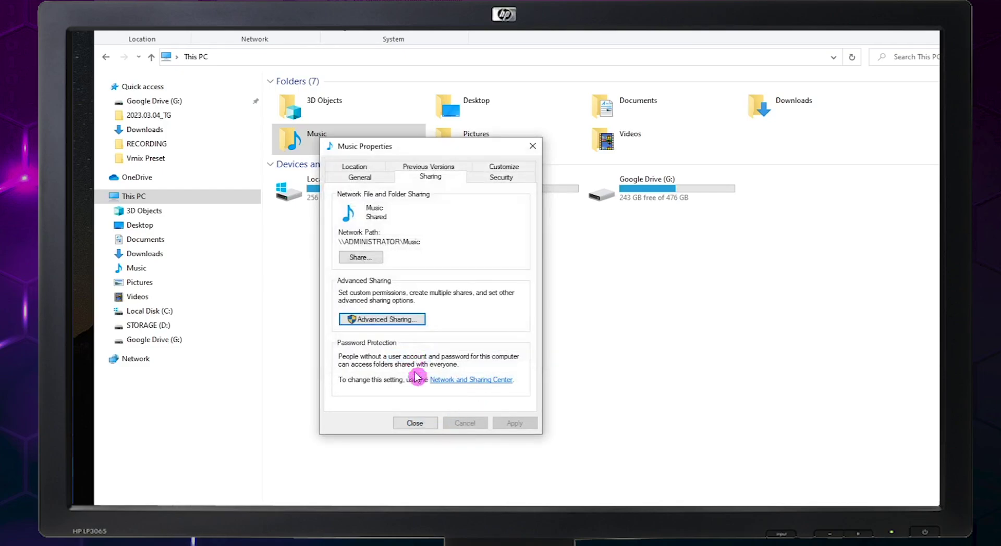
{"action": "left_click", "coordinate": [415, 423]}
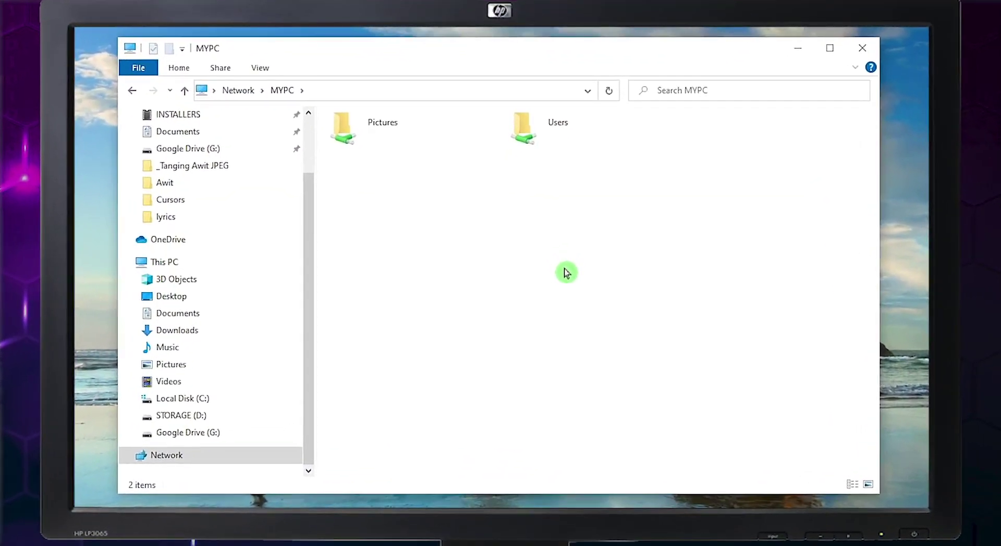
Refresh MYPC's shares, open the new Music share to view its SONGS folder, then return to MYPC
{"action": "right_click", "coordinate": [510, 240]}
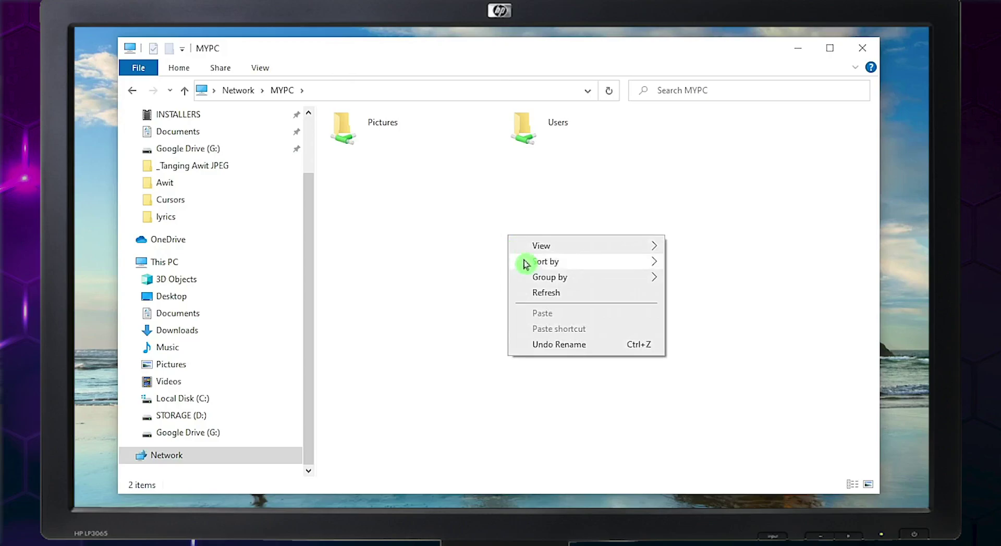
{"action": "left_click", "coordinate": [579, 293]}
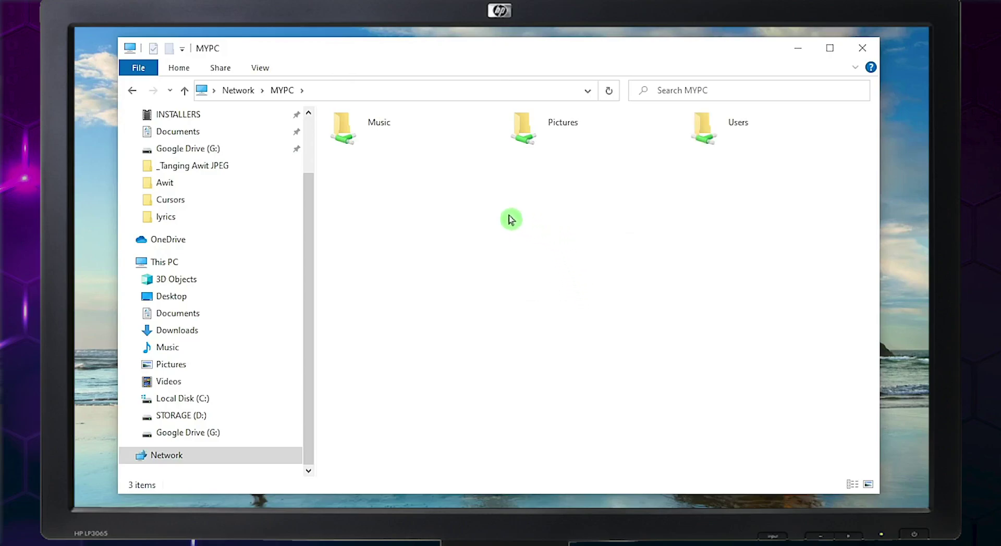
{"action": "left_click", "coordinate": [376, 135]}
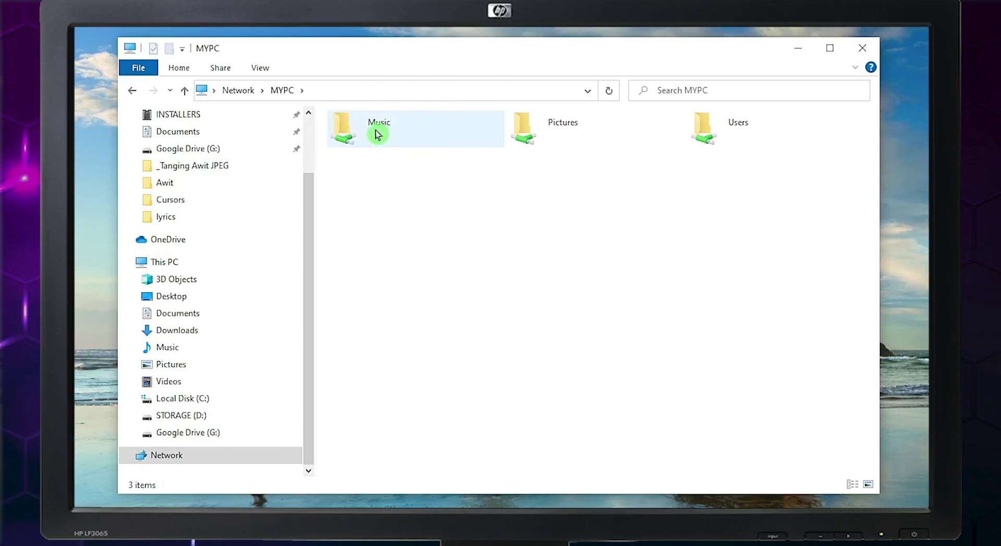
{"action": "left_click", "coordinate": [377, 135]}
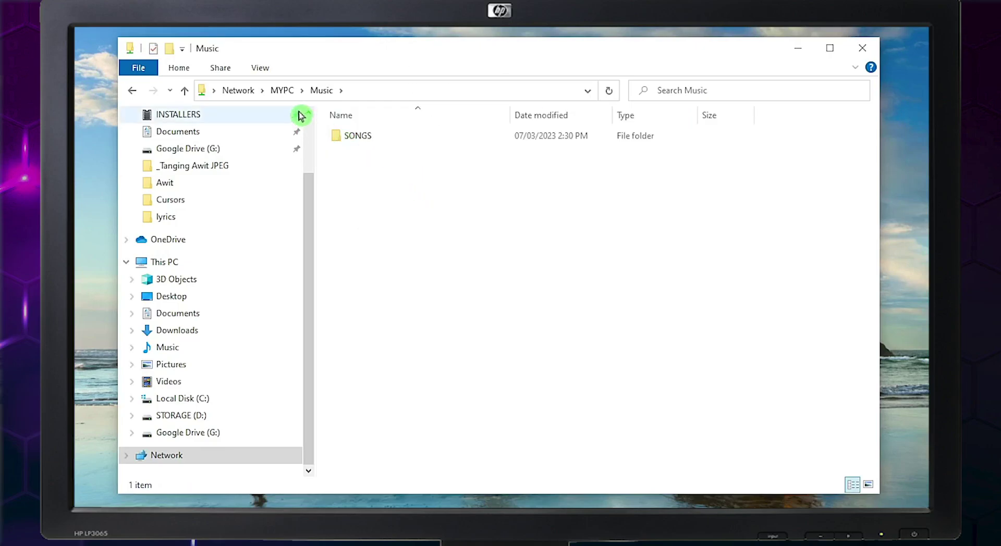
{"action": "left_click", "coordinate": [288, 92]}
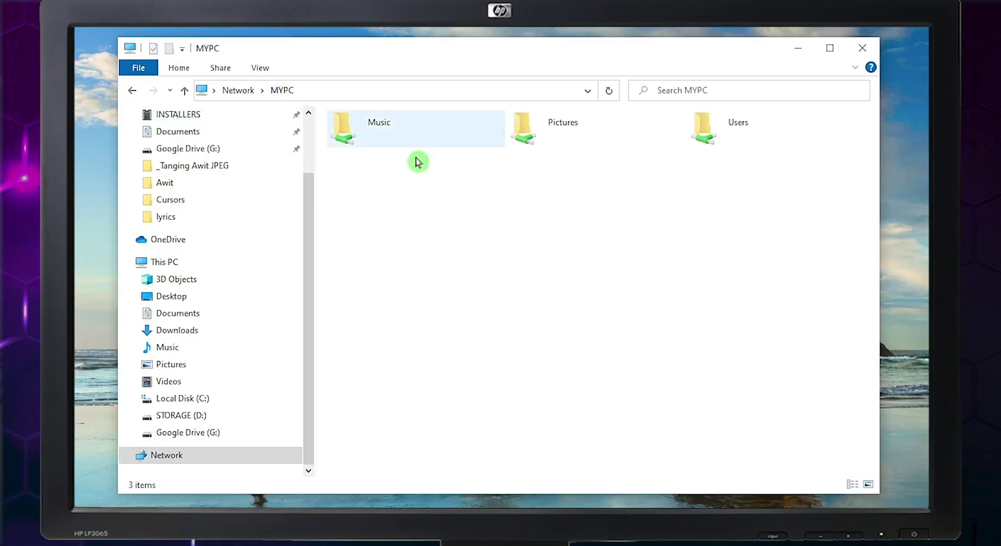